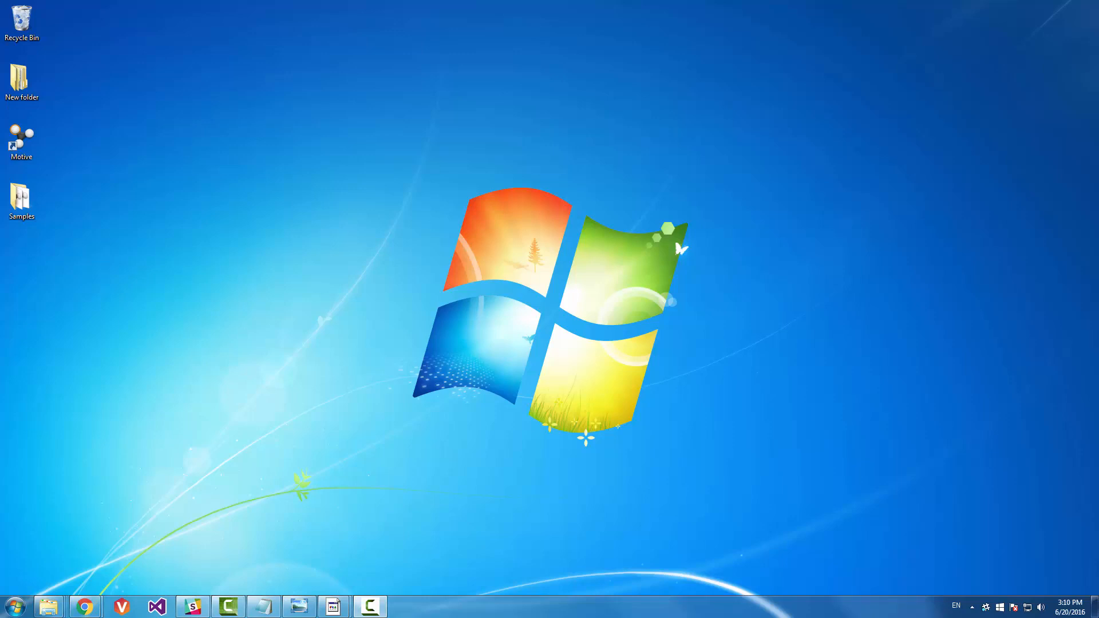
Launch Motive, dismiss the Quick Start window and open the markerset sample take from the Samples folder.
double_click(34, 143)
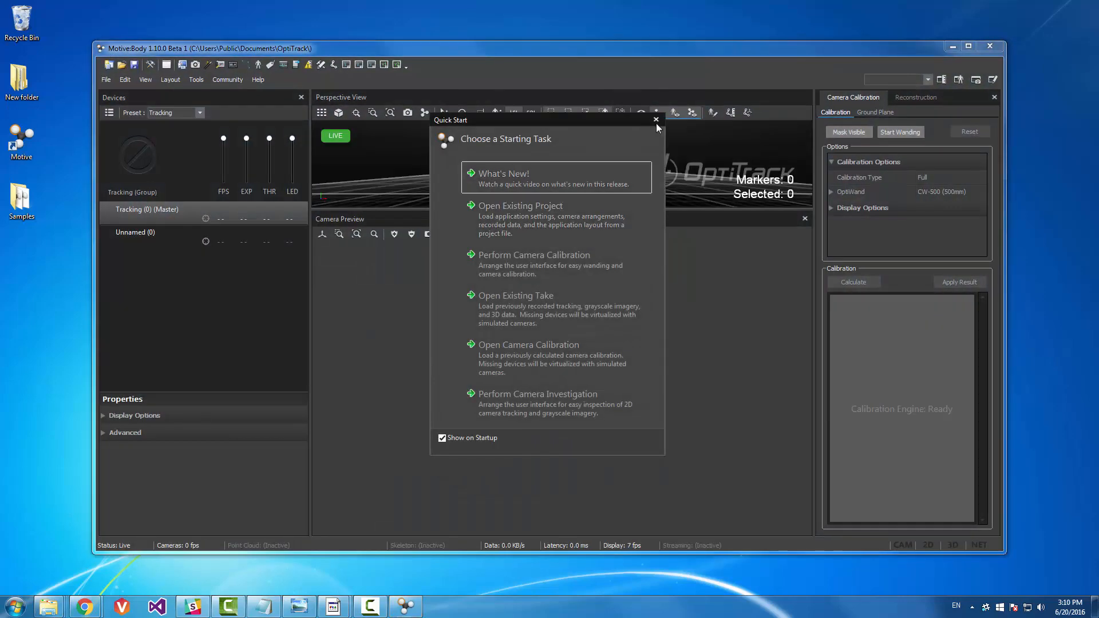
left_click(656, 119)
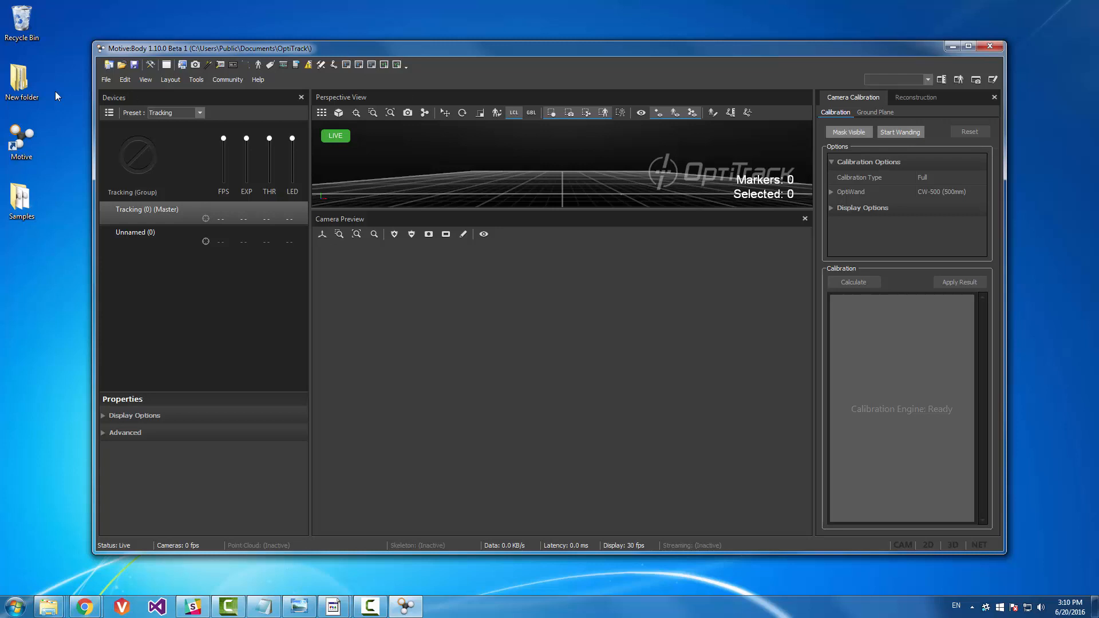
left_click(120, 65)
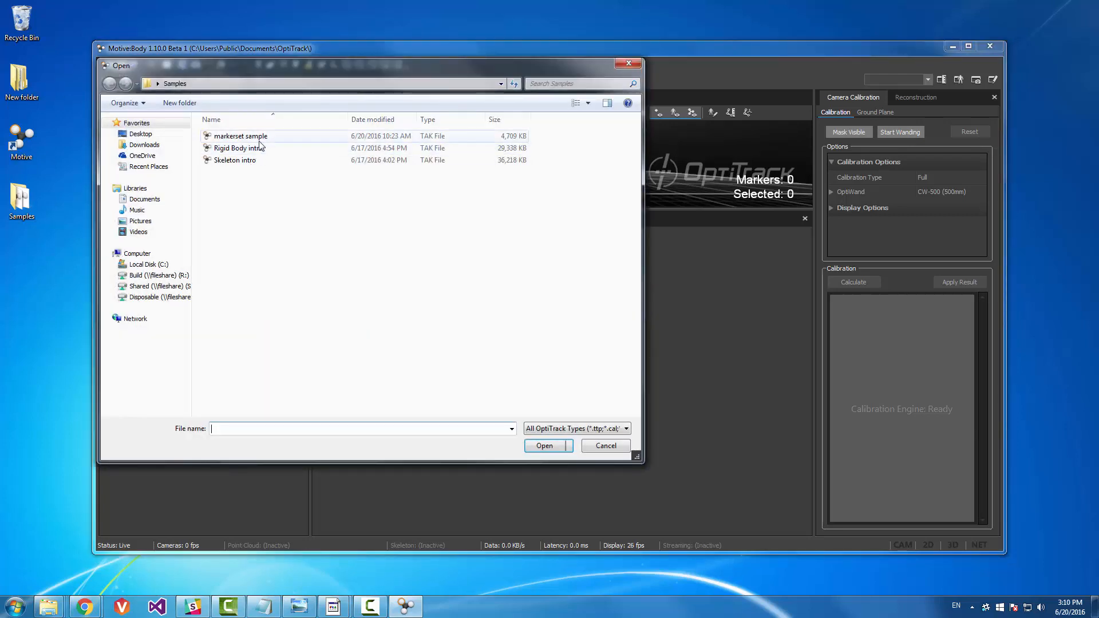
left_click(260, 139)
double_click(260, 139)
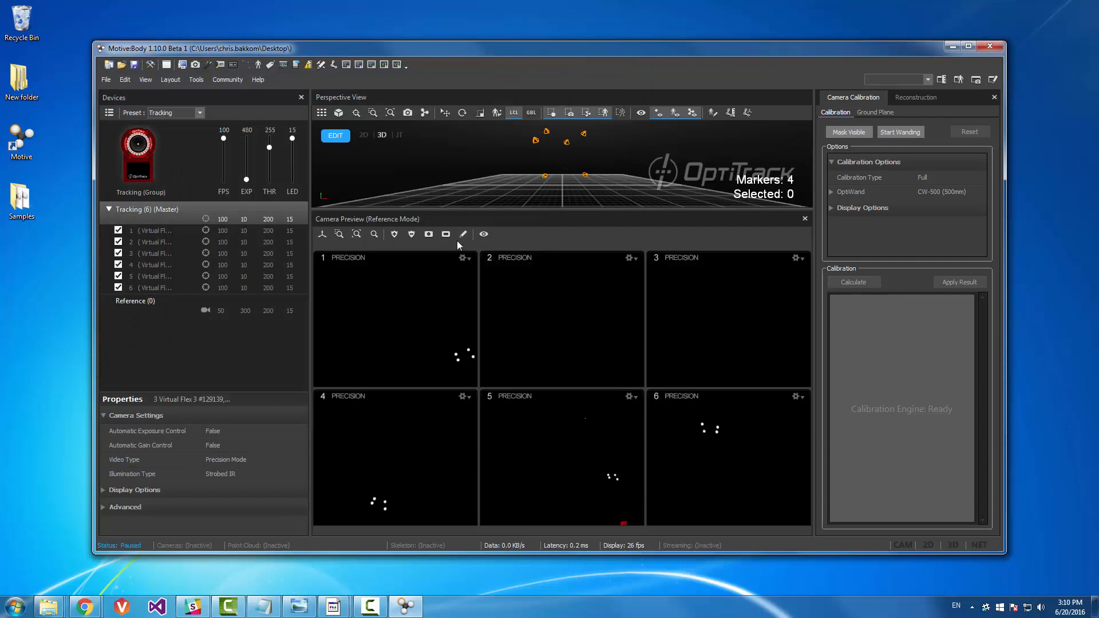
Close the Camera Preview, maximize the program window and frame the four markers in the Perspective View.
left_click(804, 219)
double_click(516, 50)
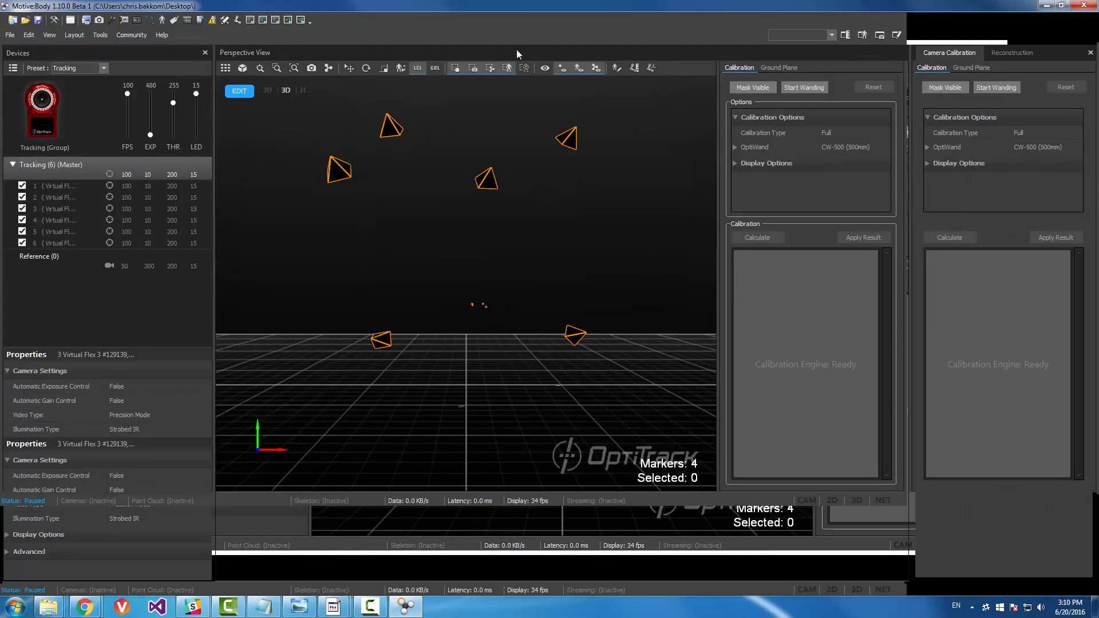
right_click_drag(633, 277, 593, 385)
scroll(584, 381, "up", 5)
middle_click_drag(580, 379, 604, 360)
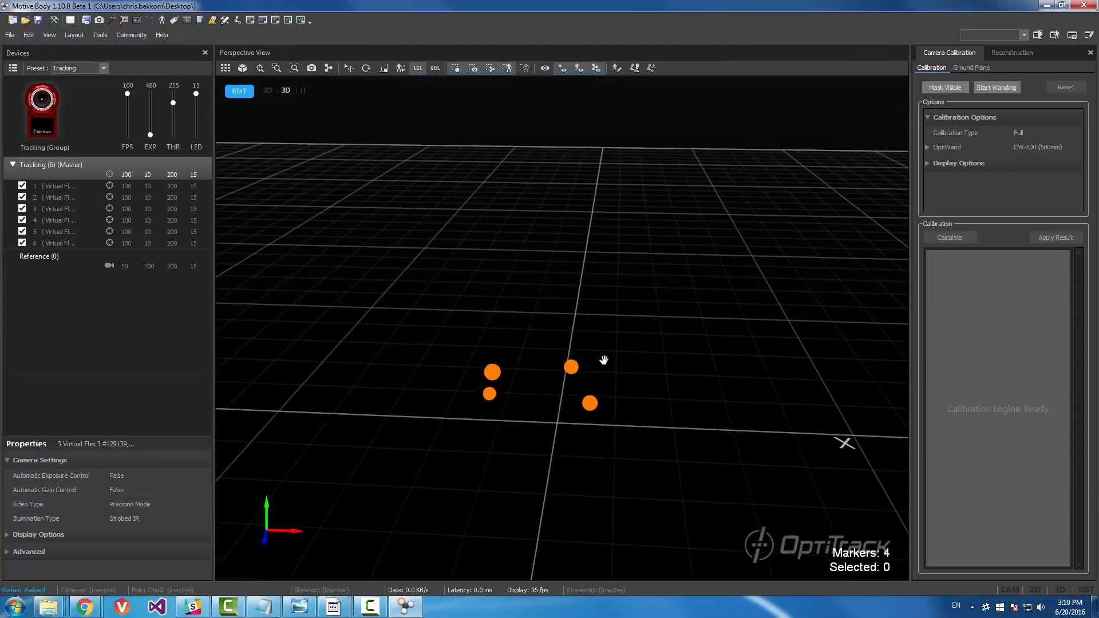
scroll(606, 352, "down", 4)
left_click_drag(519, 314, 679, 387)
right_click(684, 341)
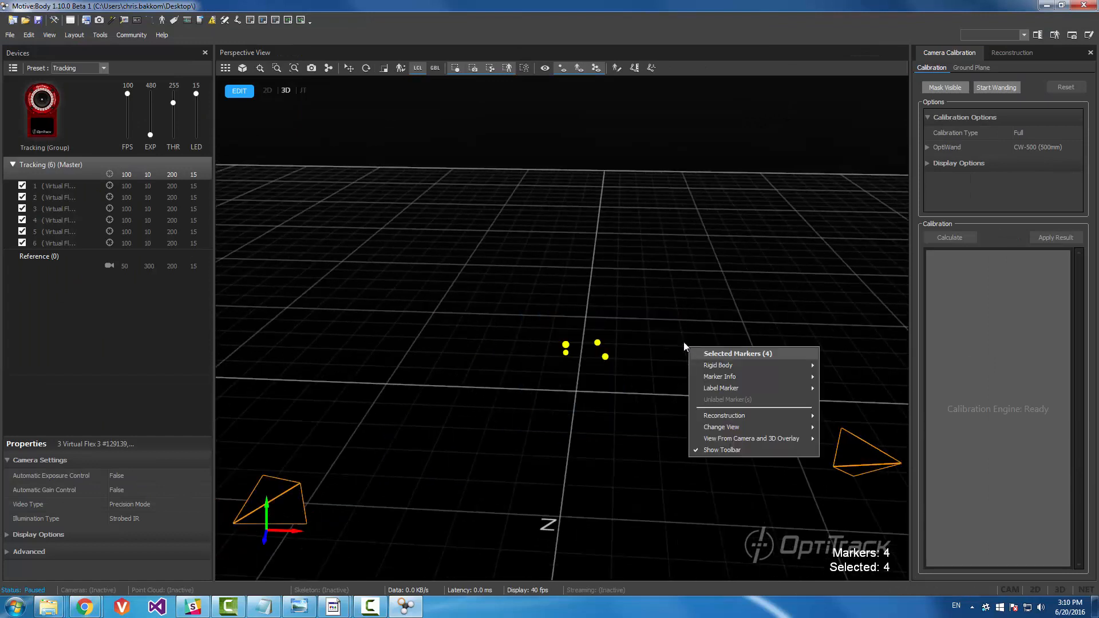
left_click(661, 245)
Show the Timeline, play the take and scrub back to about frame 304.
left_click(137, 20)
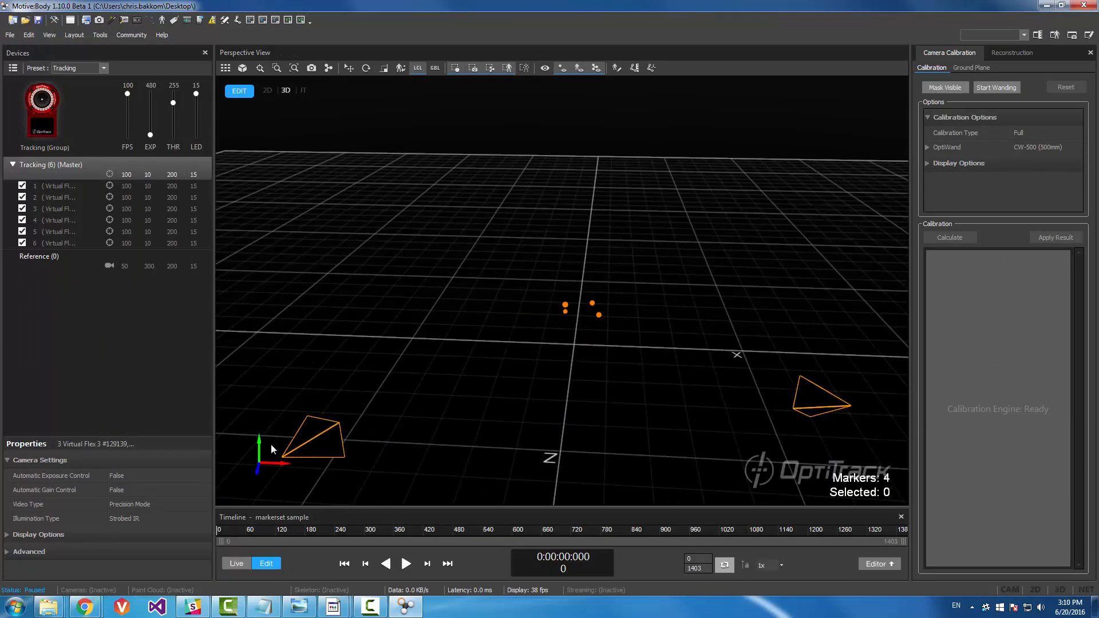
left_click(406, 563)
right_click_drag(595, 311, 597, 327)
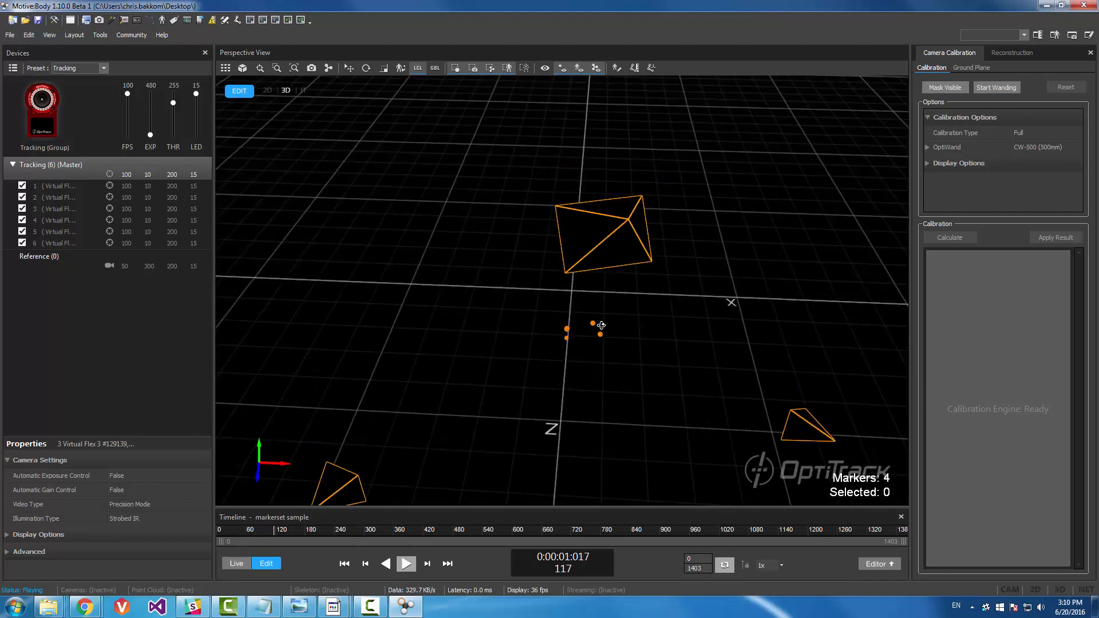
scroll(598, 332, "up", 3)
middle_click_drag(598, 334, 599, 318)
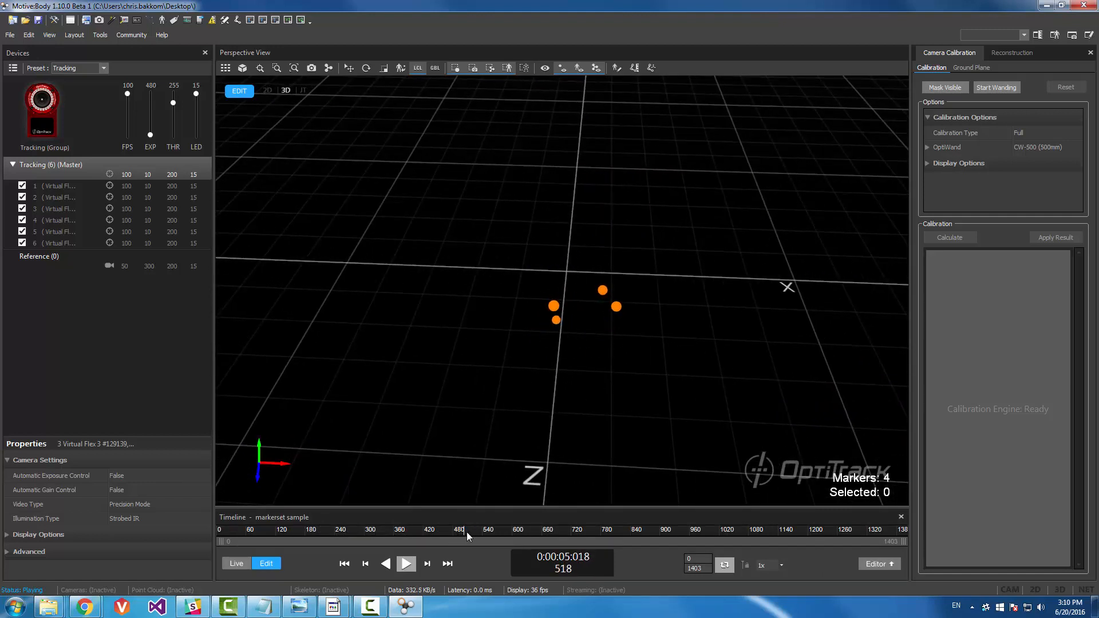
left_click_drag(466, 531, 367, 530)
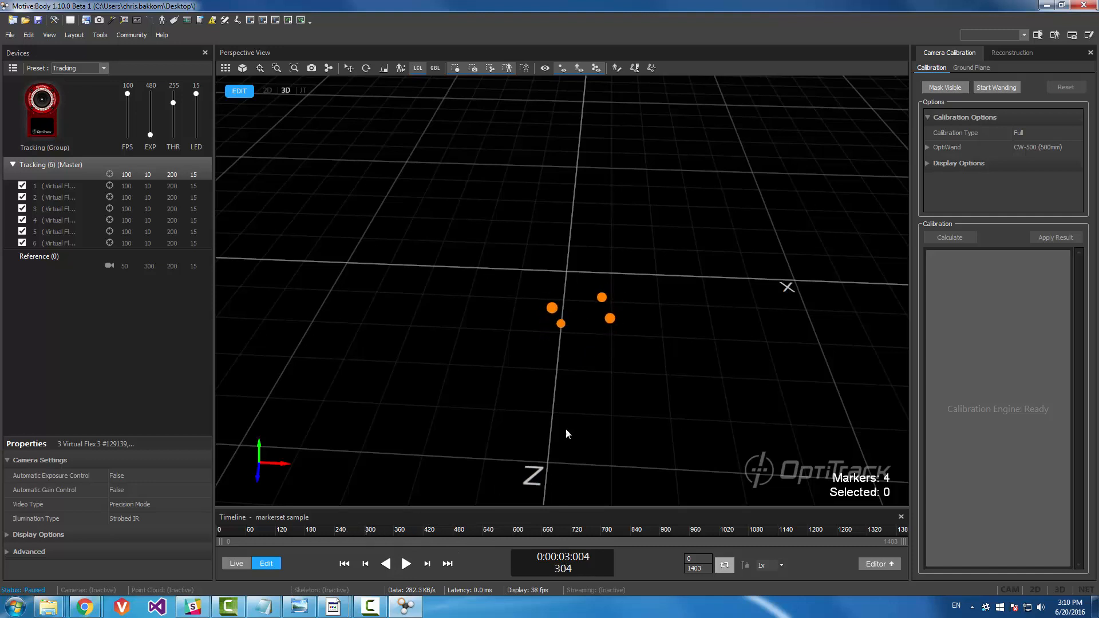
right_click_drag(657, 324, 552, 337)
right_click_drag(650, 339, 586, 269)
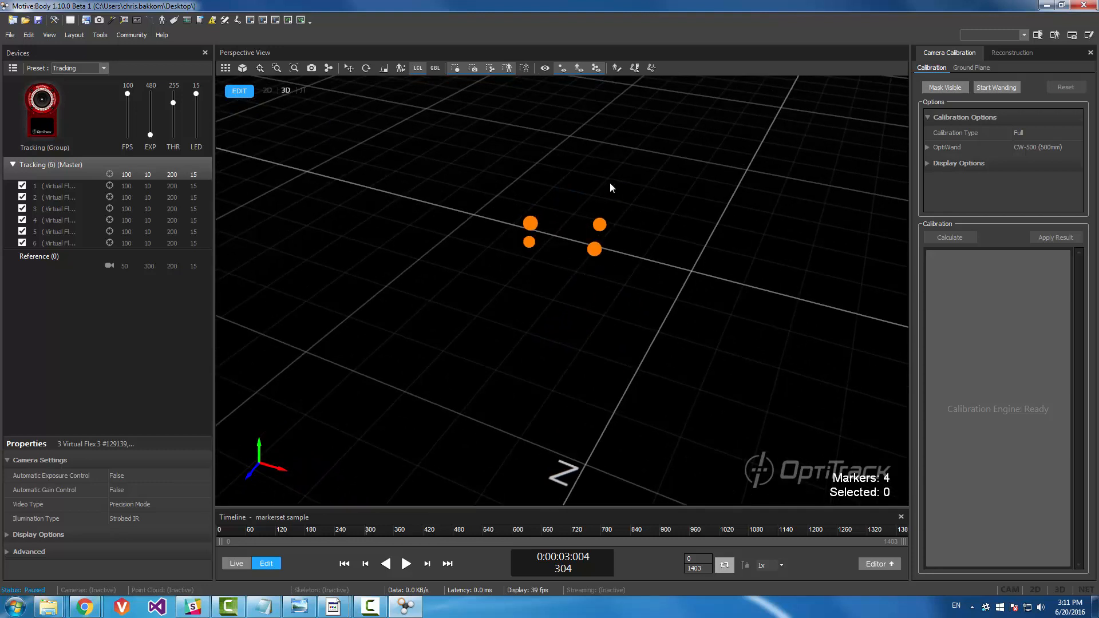
right_click_drag(610, 183, 622, 194)
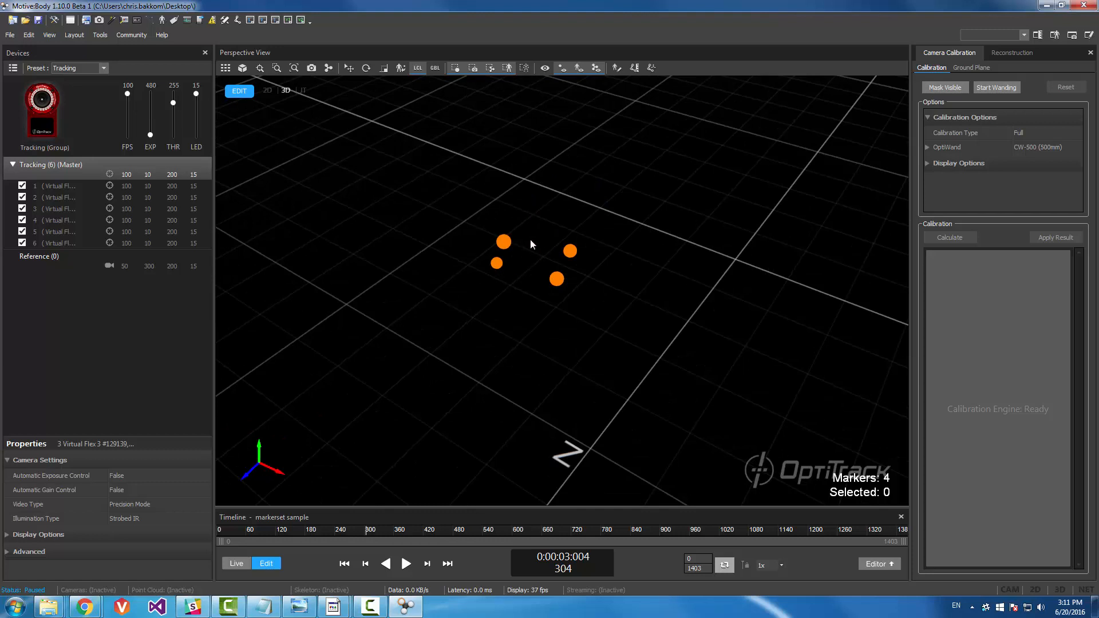
right_click_drag(532, 261, 567, 273)
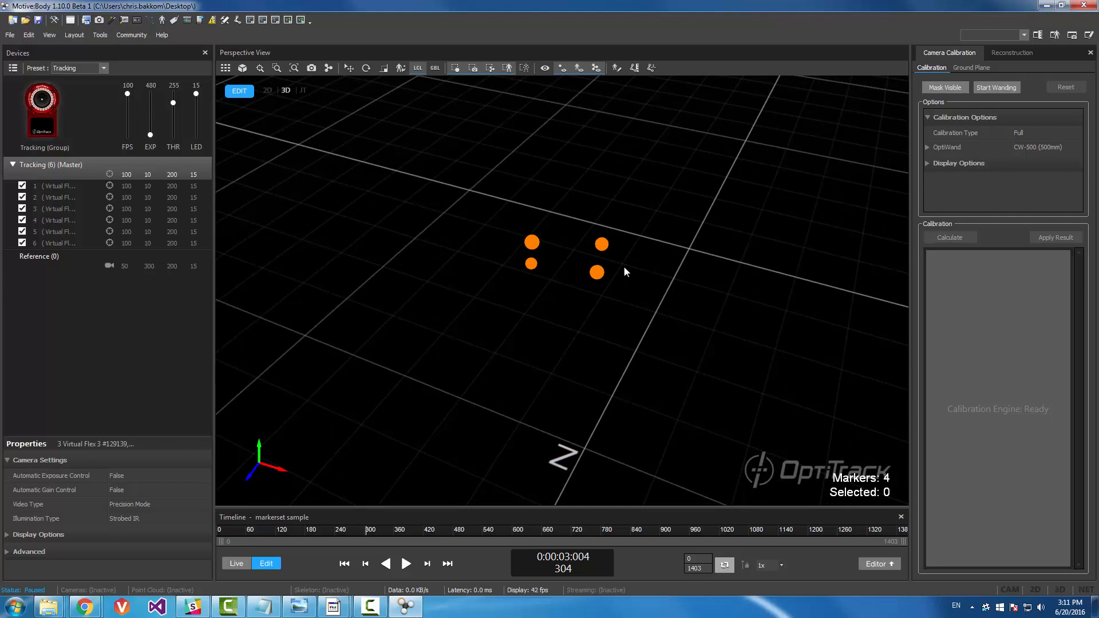
Show the Project pane docked with the Devices pane and create a new marker set for the current take.
left_click(86, 20)
left_click_drag(255, 50, 144, 57)
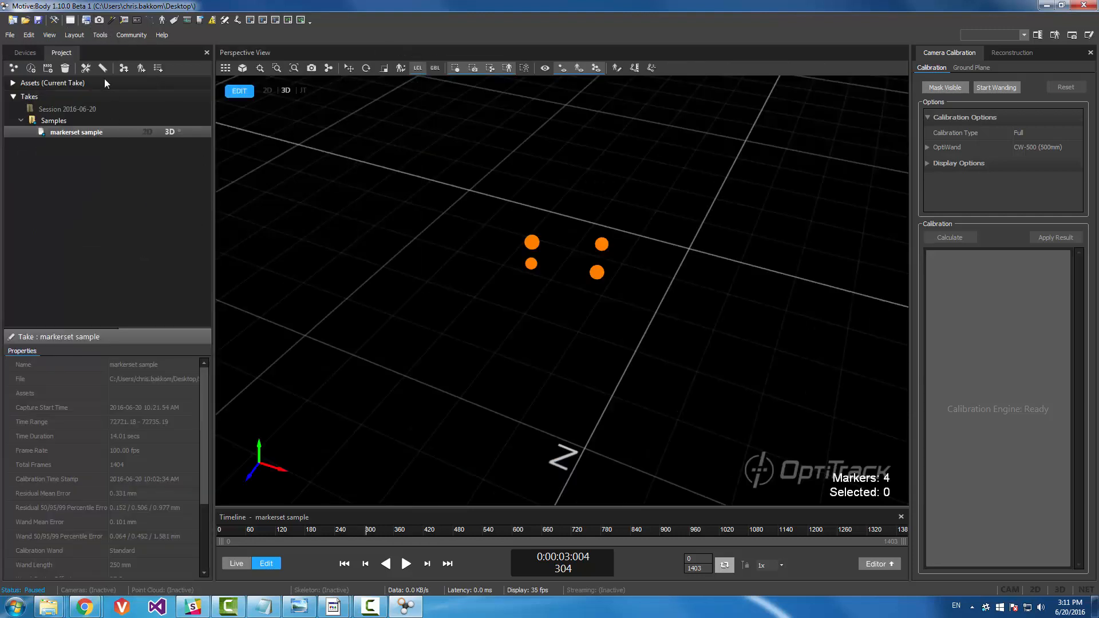
left_click(158, 68)
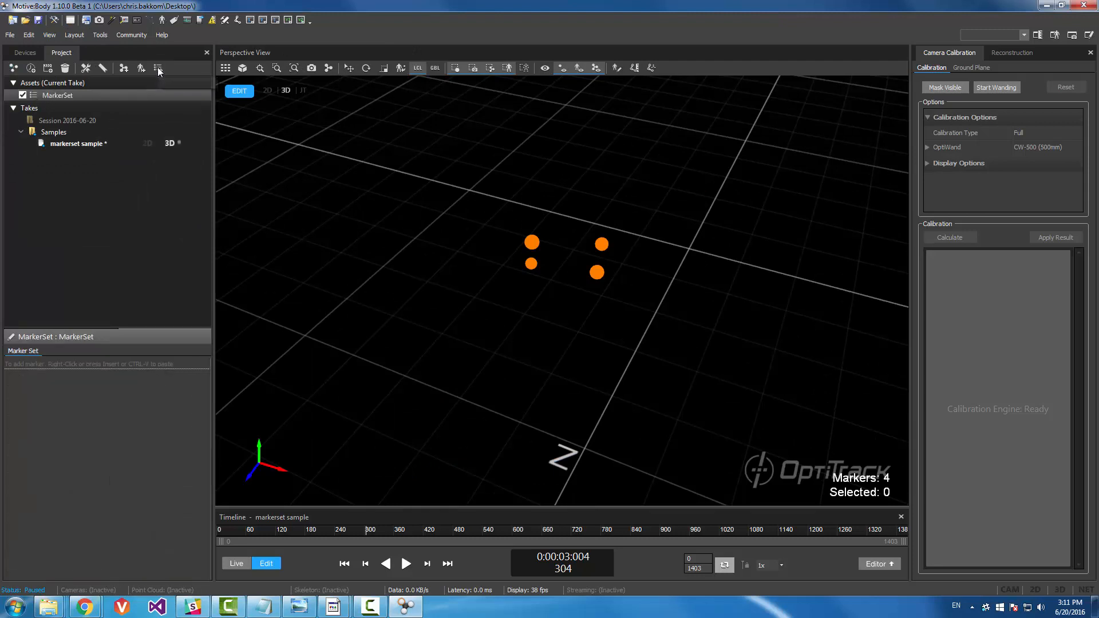
Add a label named Index to the marker set, then remove that label.
right_click(104, 403)
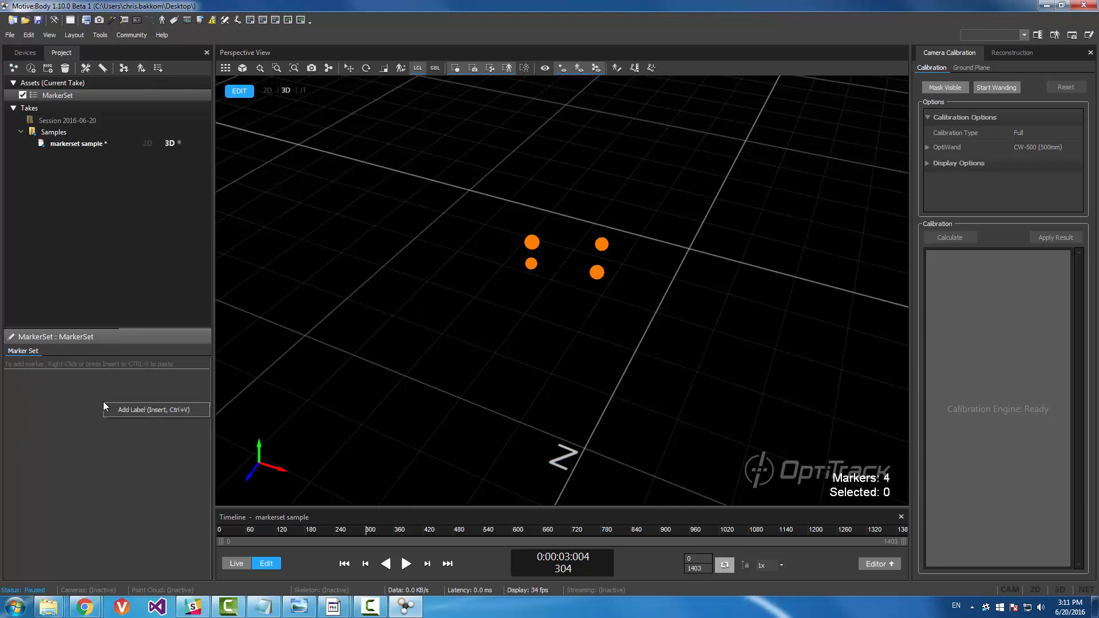
left_click(140, 409)
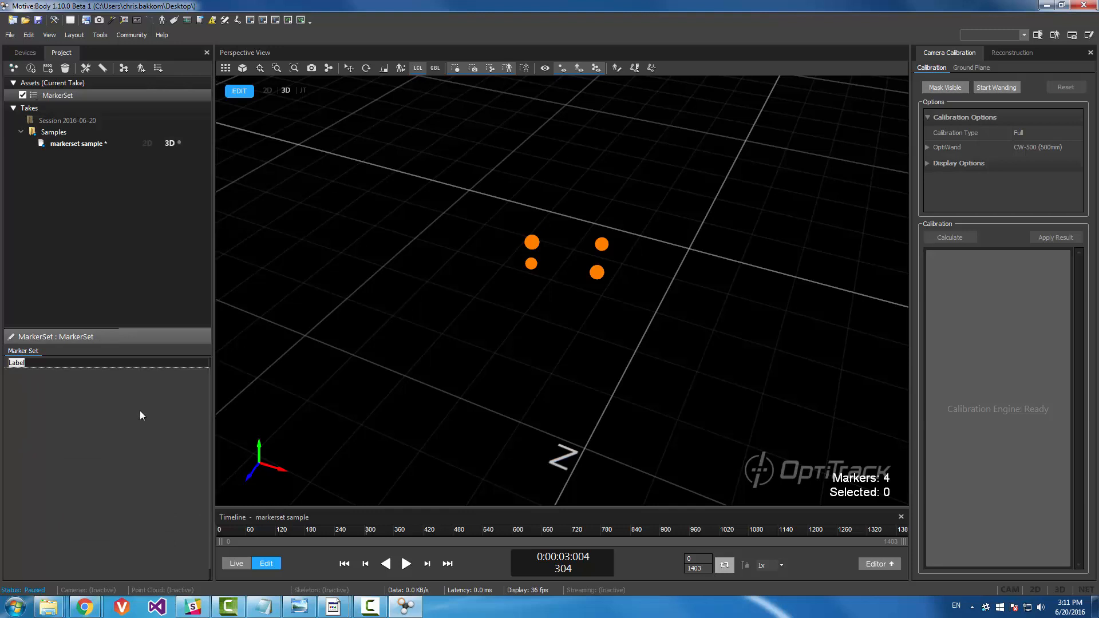
type("Index")
key("Return")
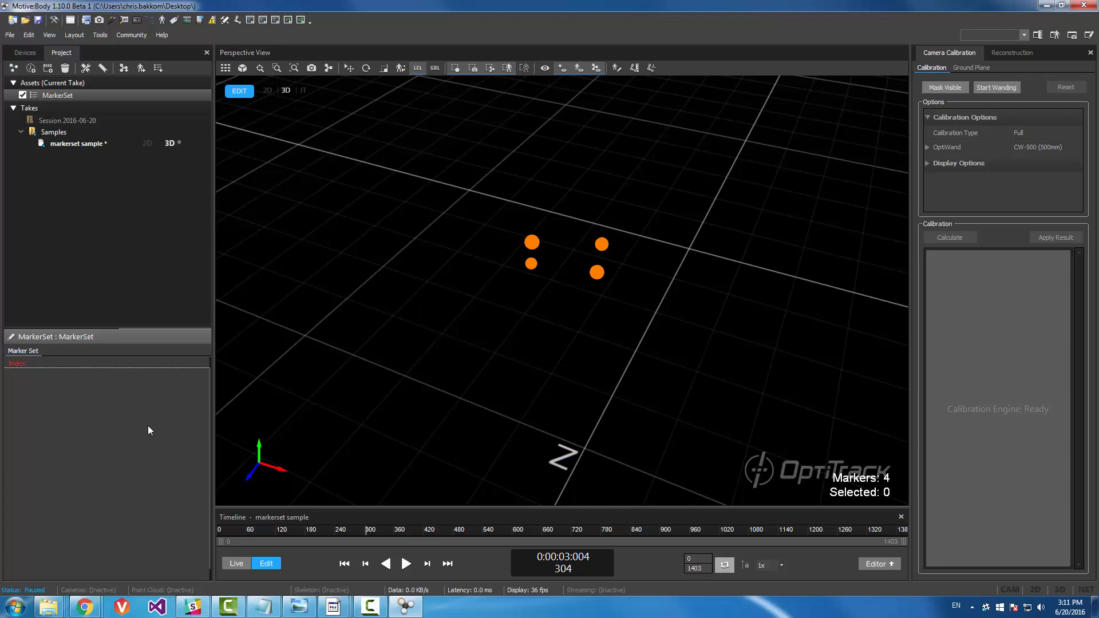
right_click(36, 361)
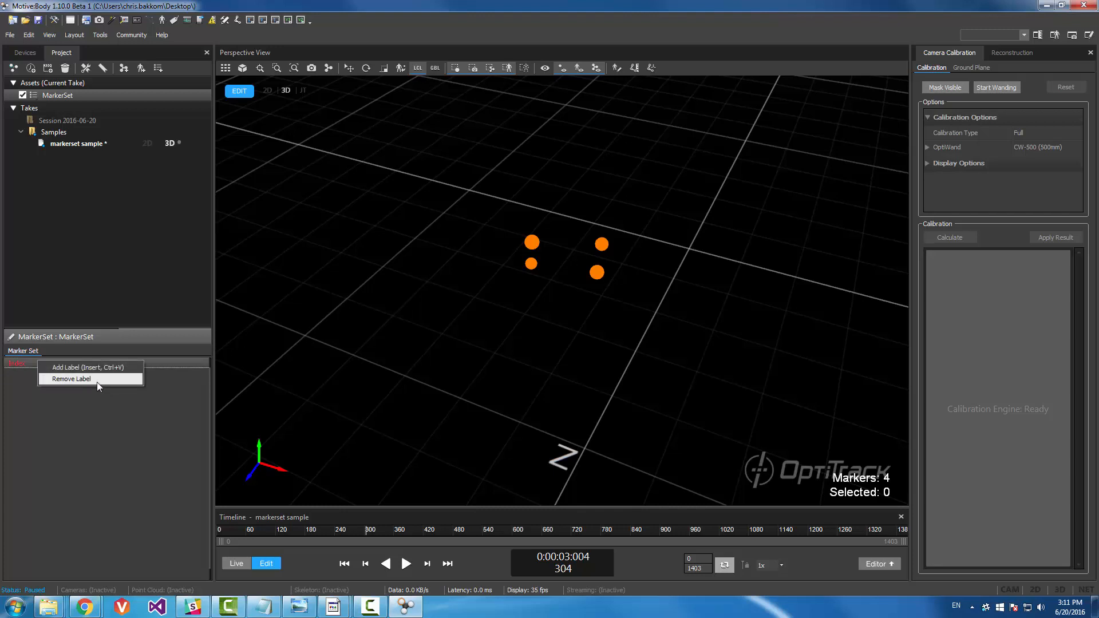
left_click(98, 381)
Paste the Notepad list of labels index, pinky, index_knuckle and pinky_knuckle into the marker set.
left_click(263, 606)
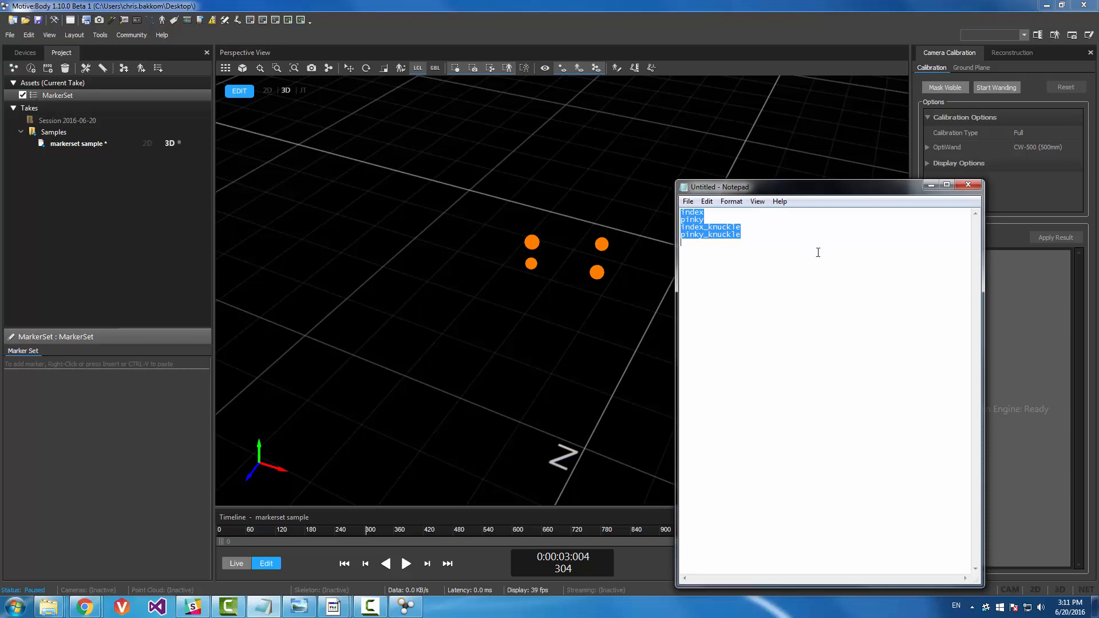
left_click(88, 464)
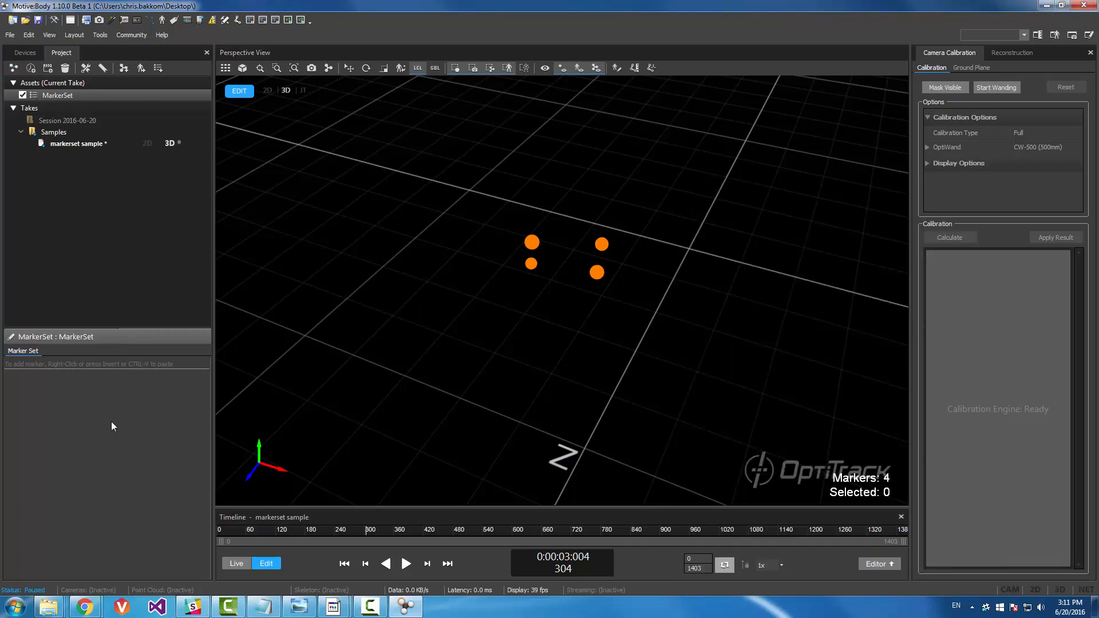
key("ctrl+v")
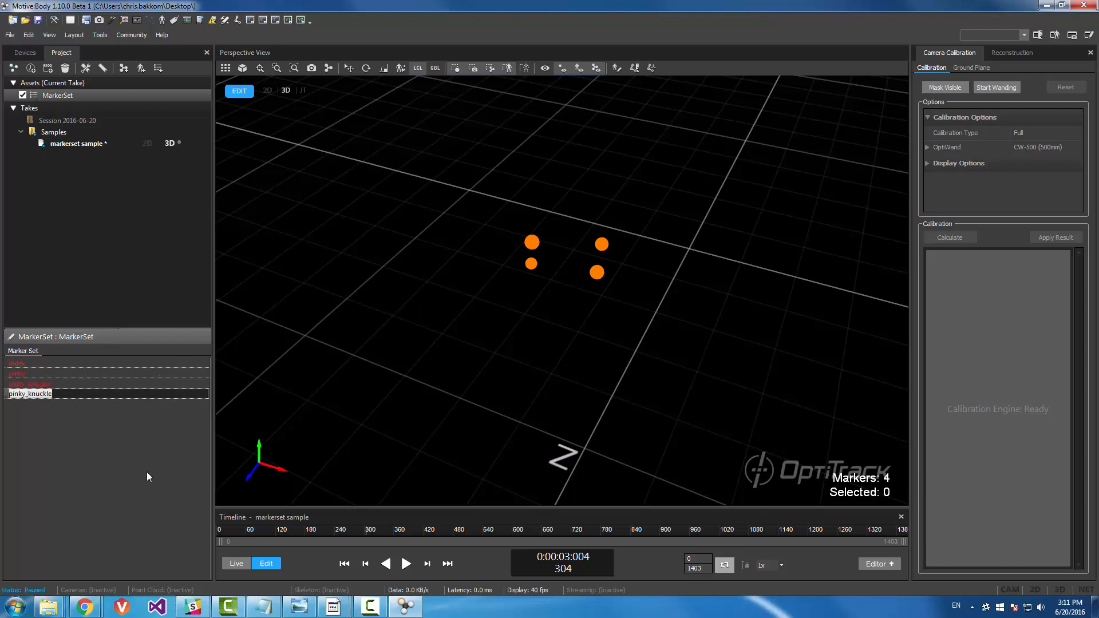
key("Return")
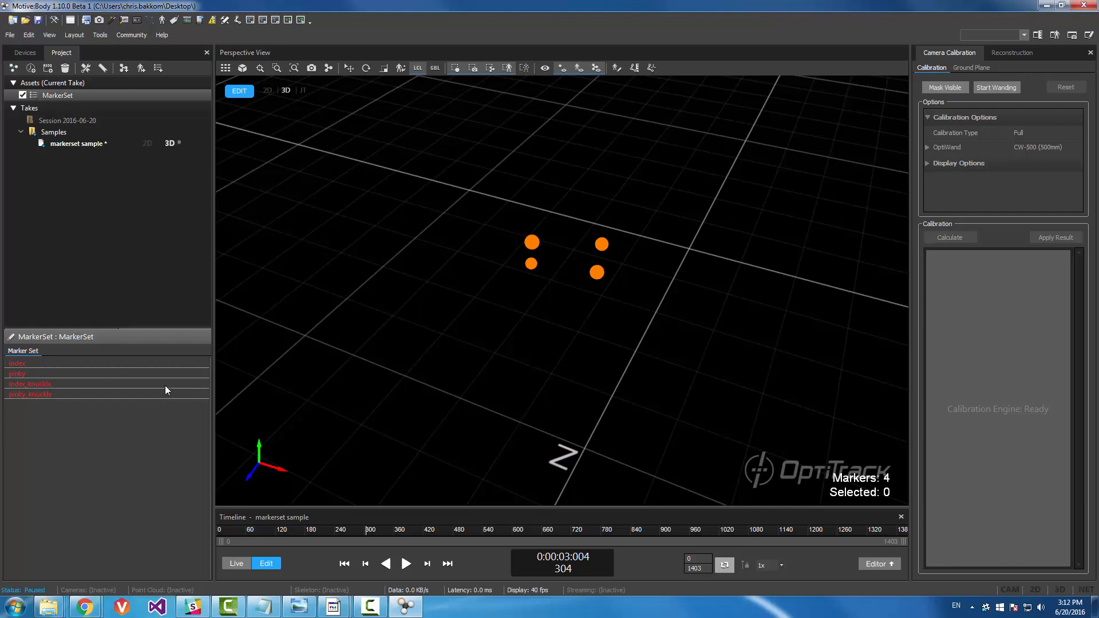
Show the Labeling pane, close the Camera Calibration and Reconstruction panes, and widen the Labeling pane to fit the label names.
right_click_drag(720, 272, 711, 284)
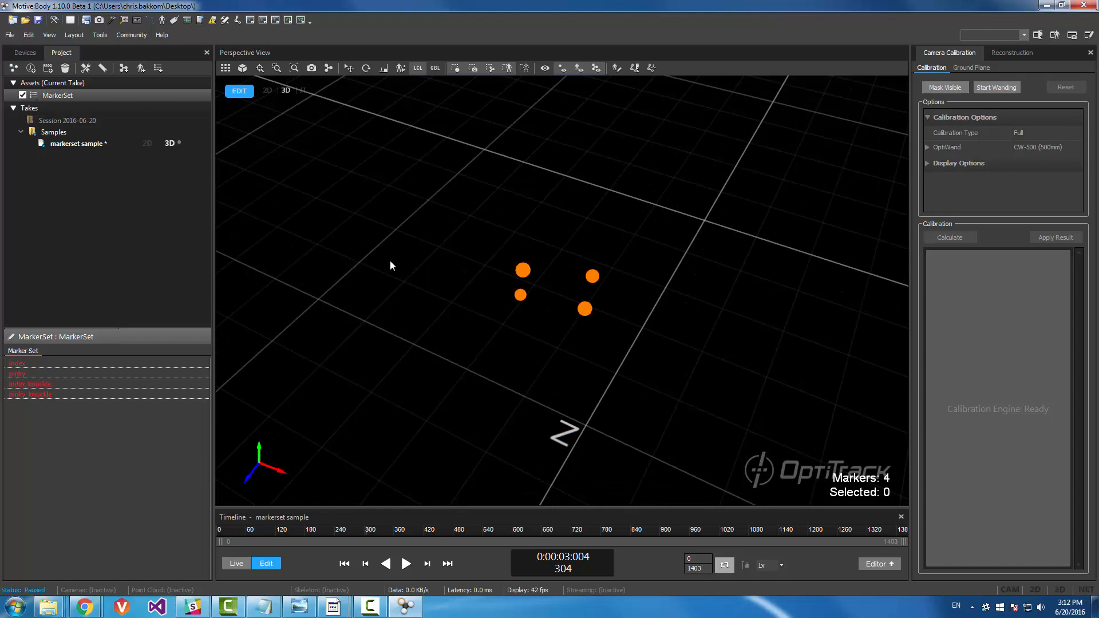
left_click(174, 19)
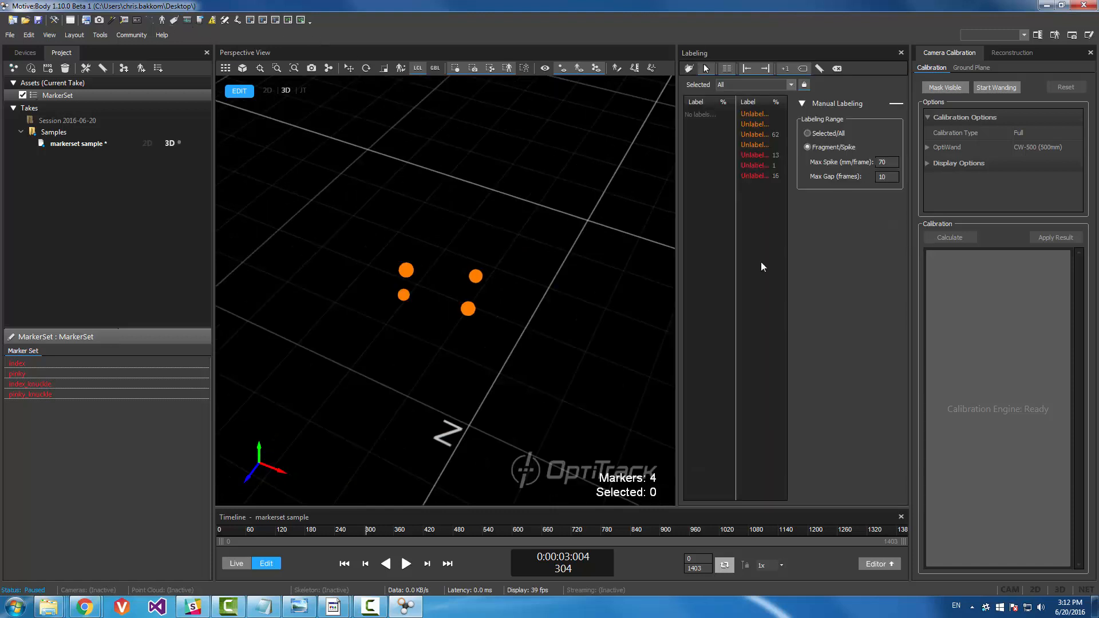
left_click(1090, 52)
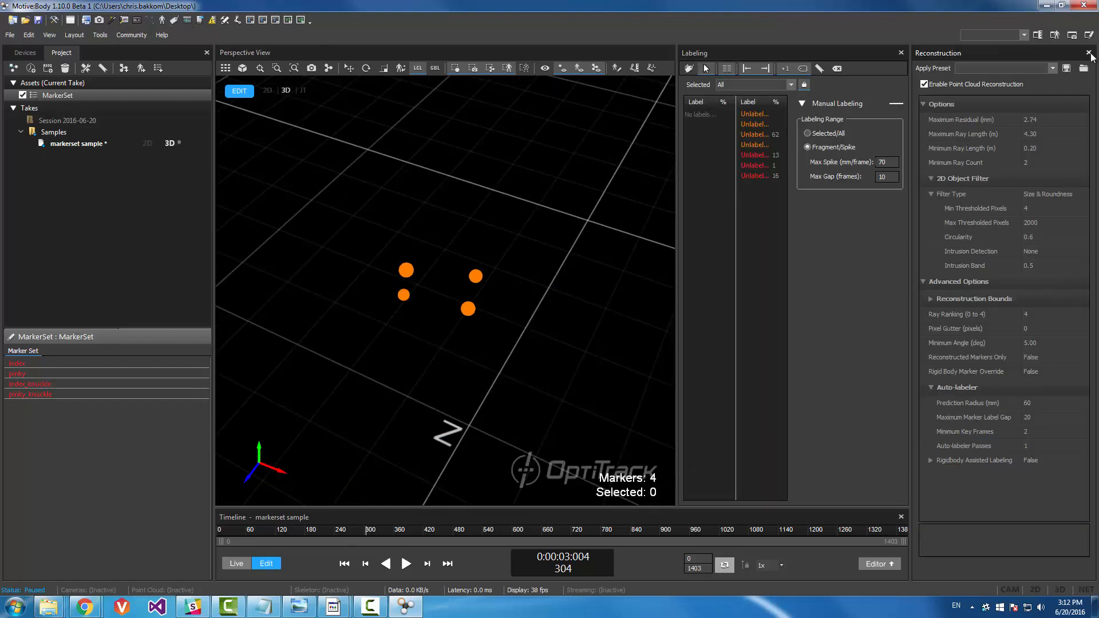
left_click(1091, 52)
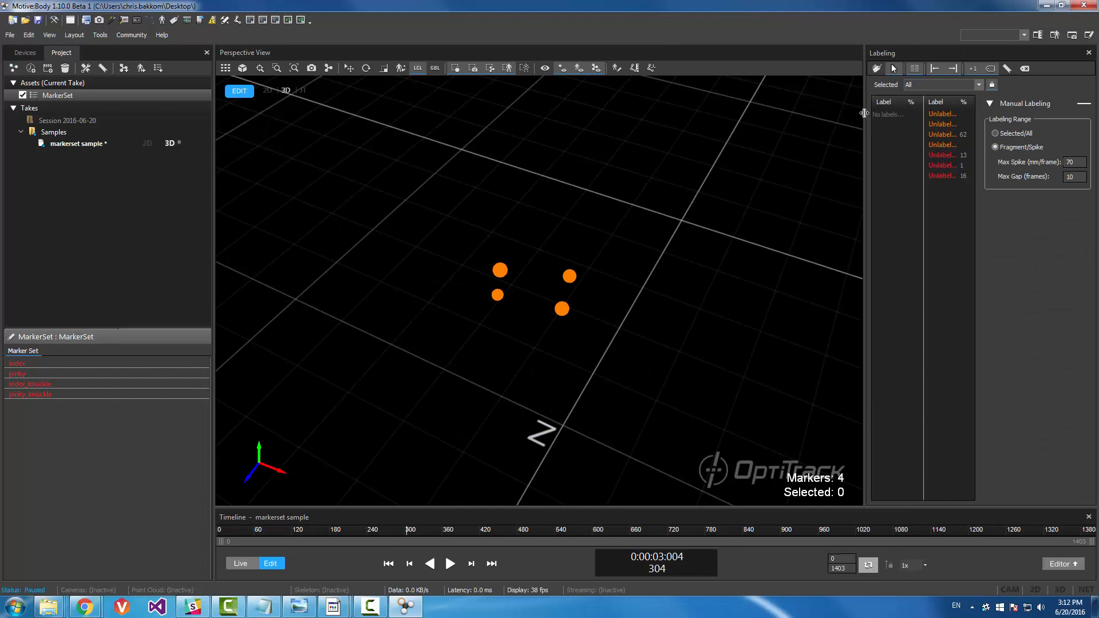
left_click_drag(867, 111, 806, 143)
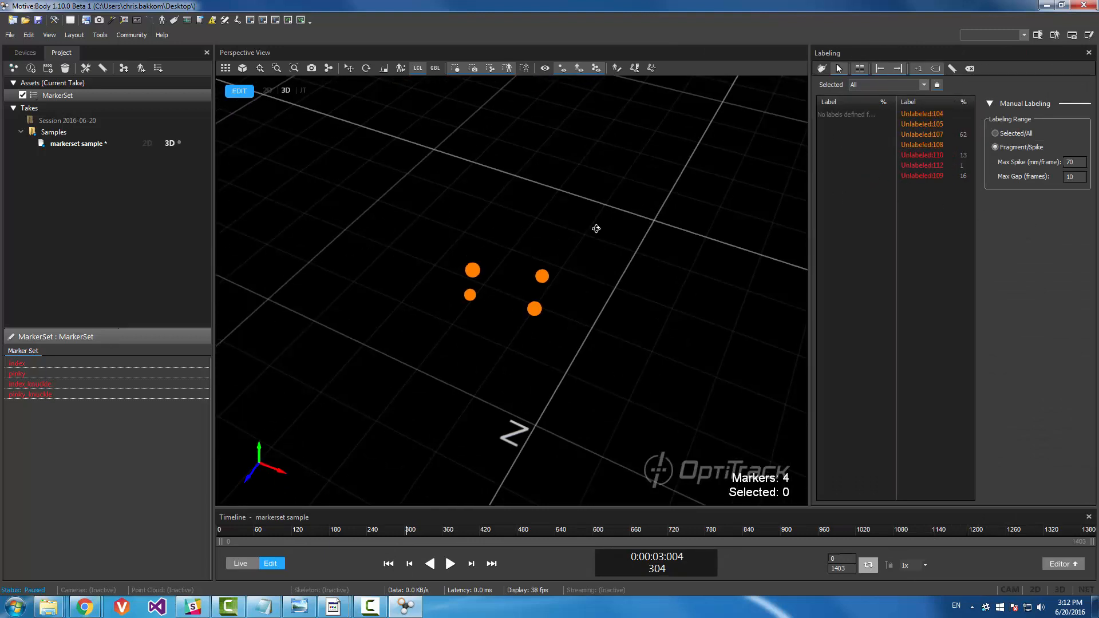
right_click_drag(596, 228, 382, 245)
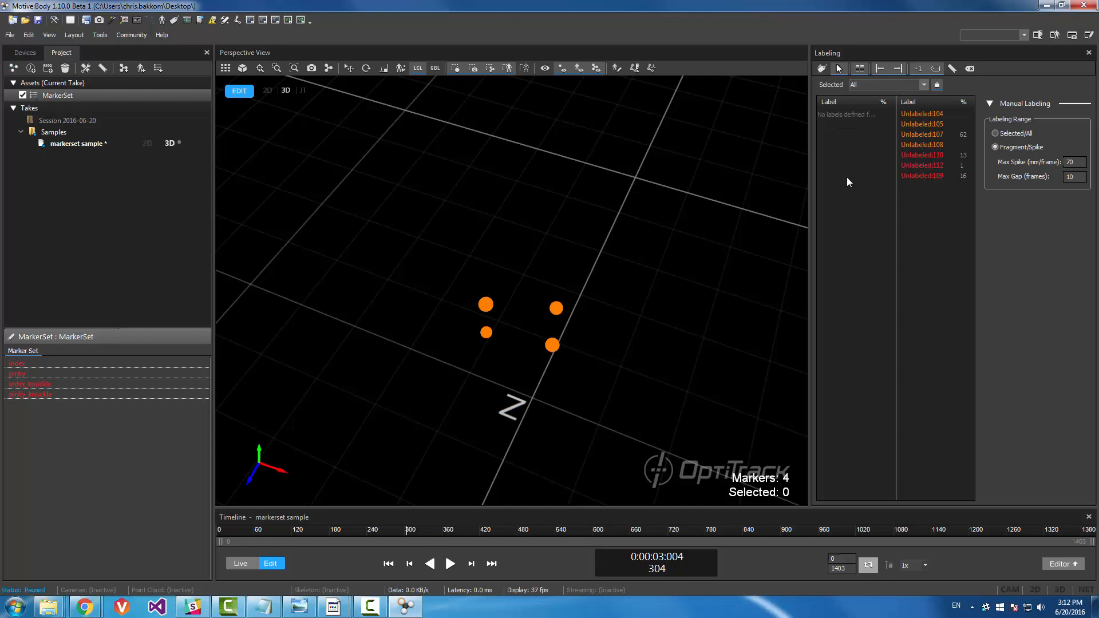
Rename the marker set as Hand and select it as the asset whose labels are listed for labeling.
left_click(919, 85)
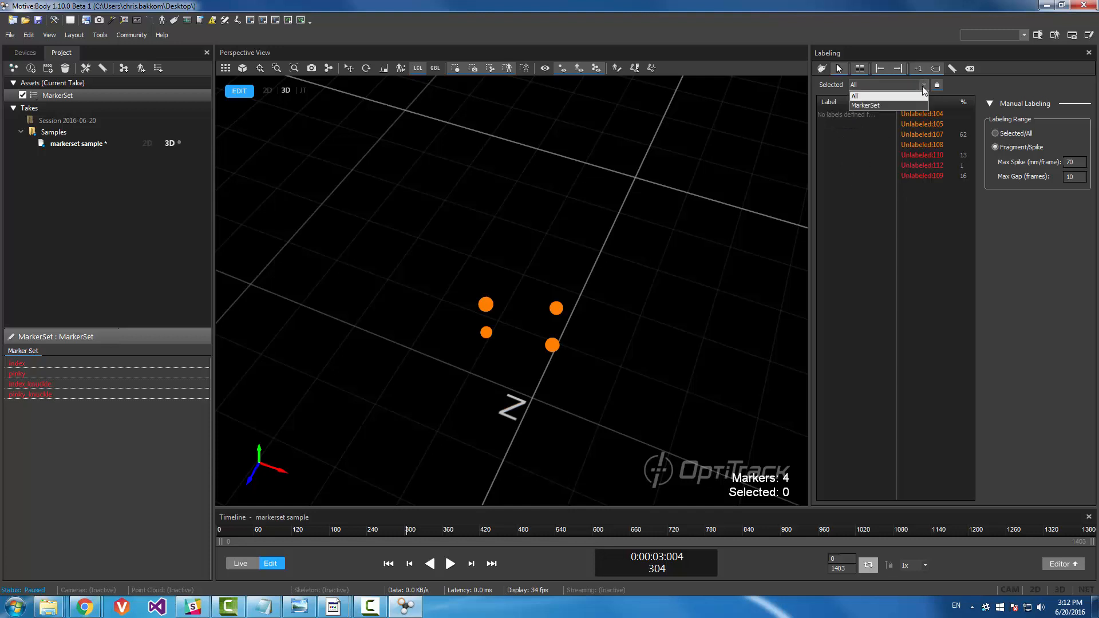
left_click(868, 105)
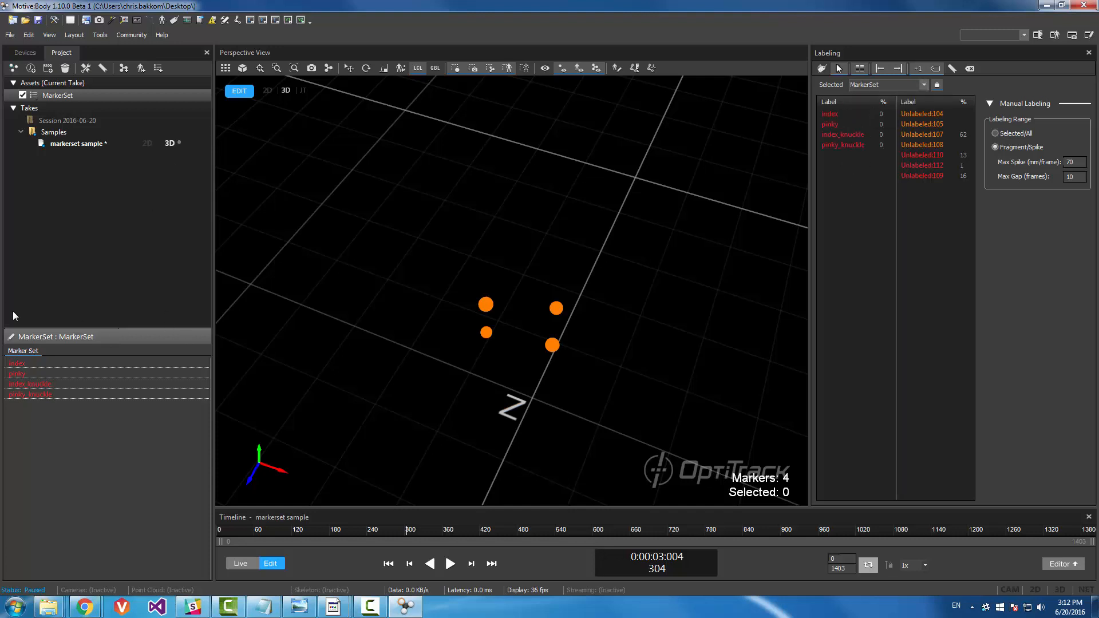
double_click(67, 95)
type("Hand")
key("Return")
left_click(888, 85)
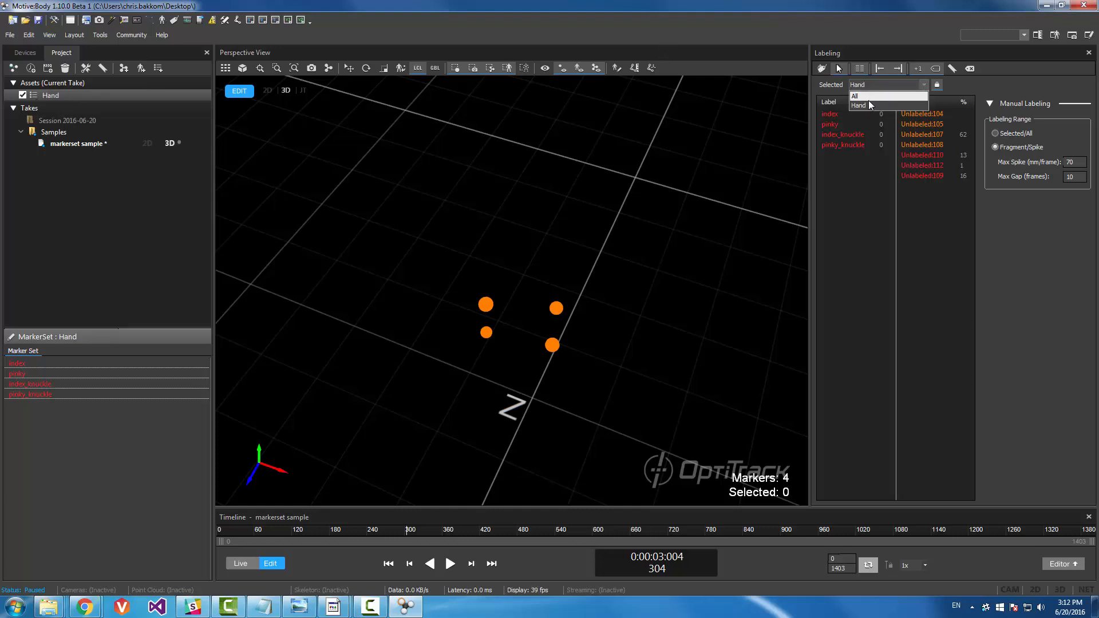
left_click(865, 103)
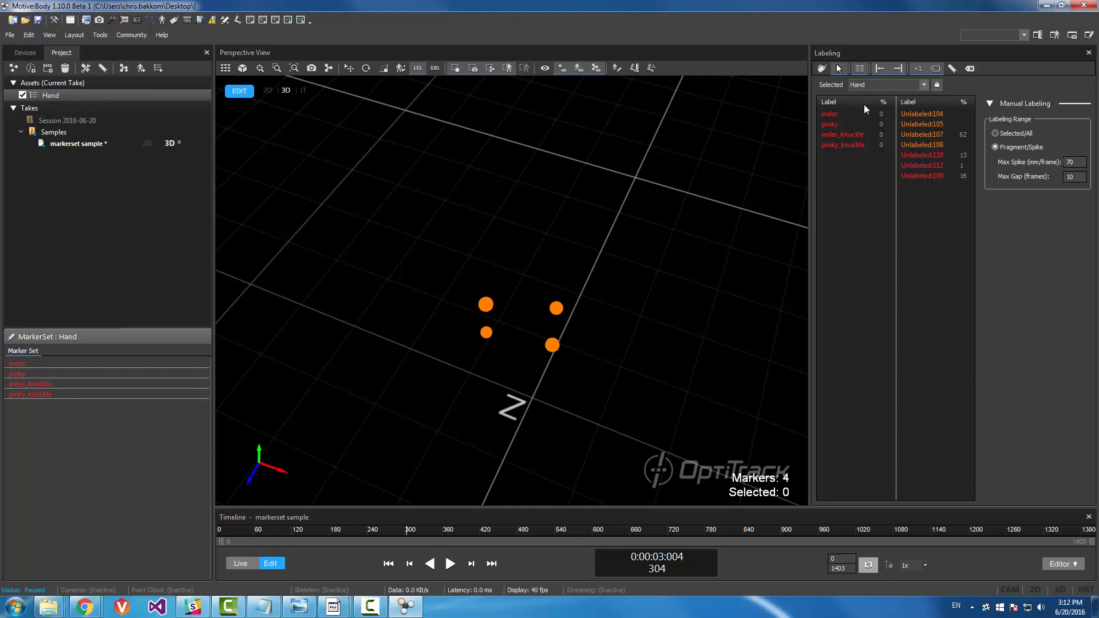
Select the index label and start quick labeling with it.
left_click(836, 114)
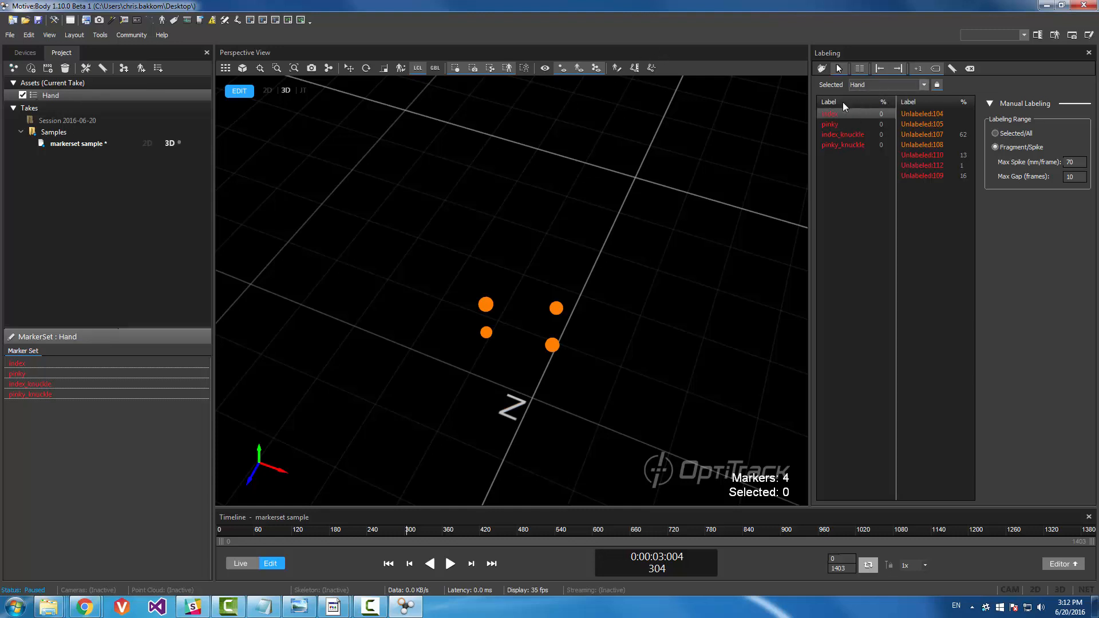
left_click(822, 69)
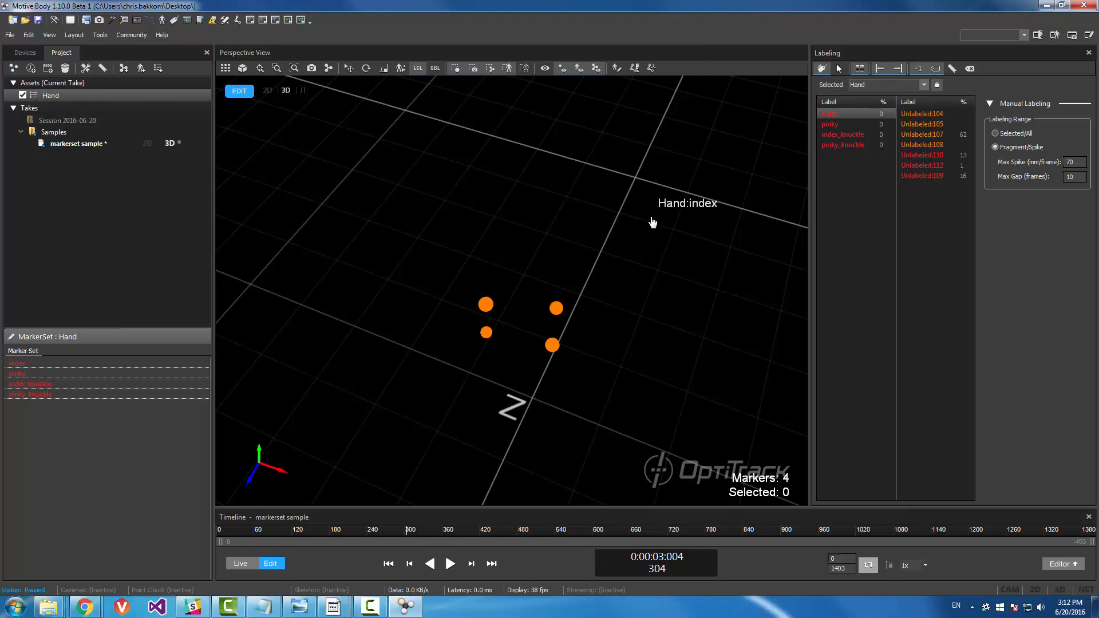
right_click_drag(670, 224, 631, 223)
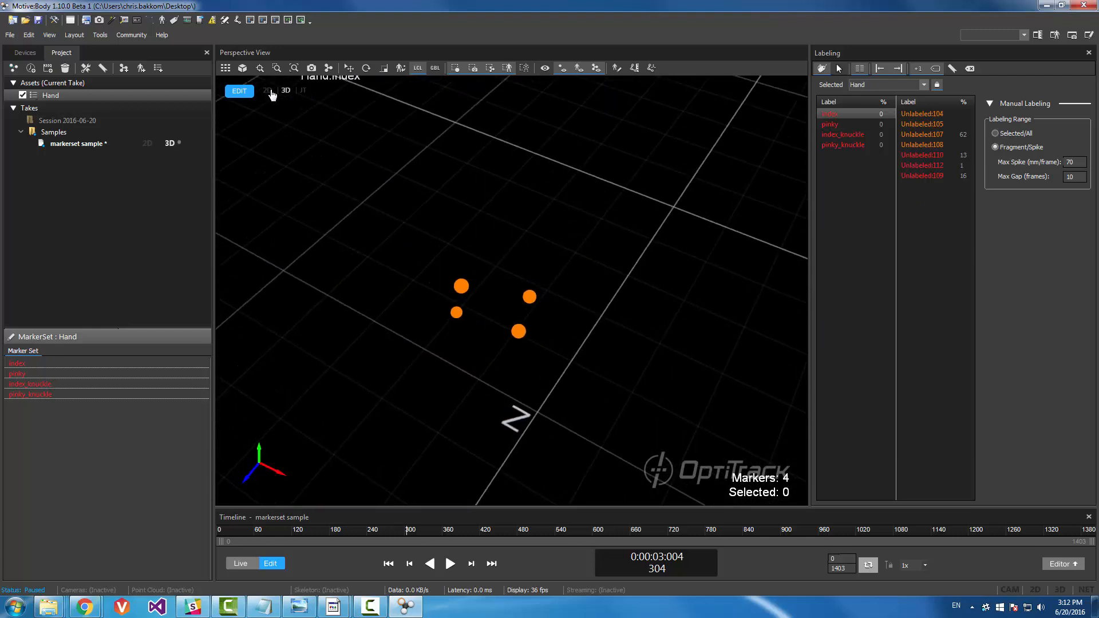
Switch the markerset sample take to 2D data and back to 3D data.
left_click(148, 144)
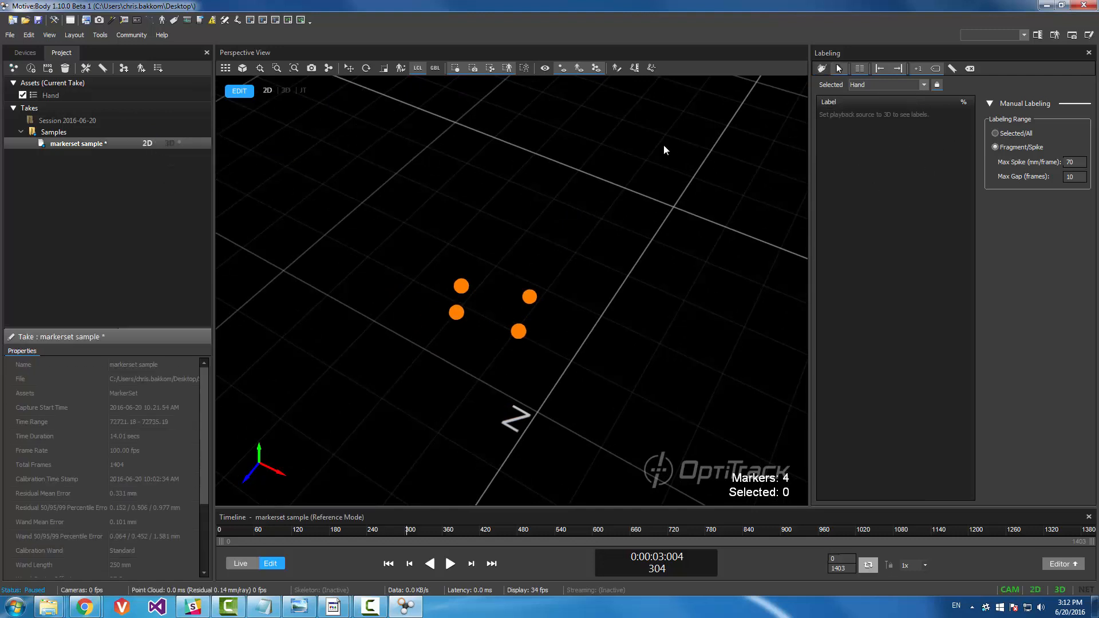
right_click_drag(664, 150, 697, 154)
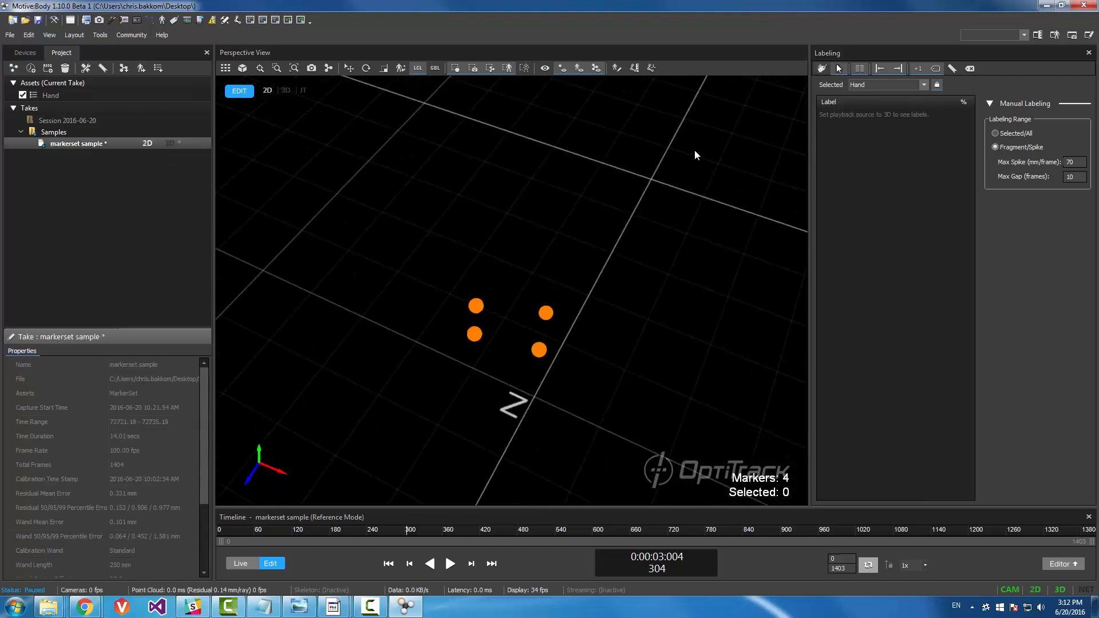
left_click(166, 142)
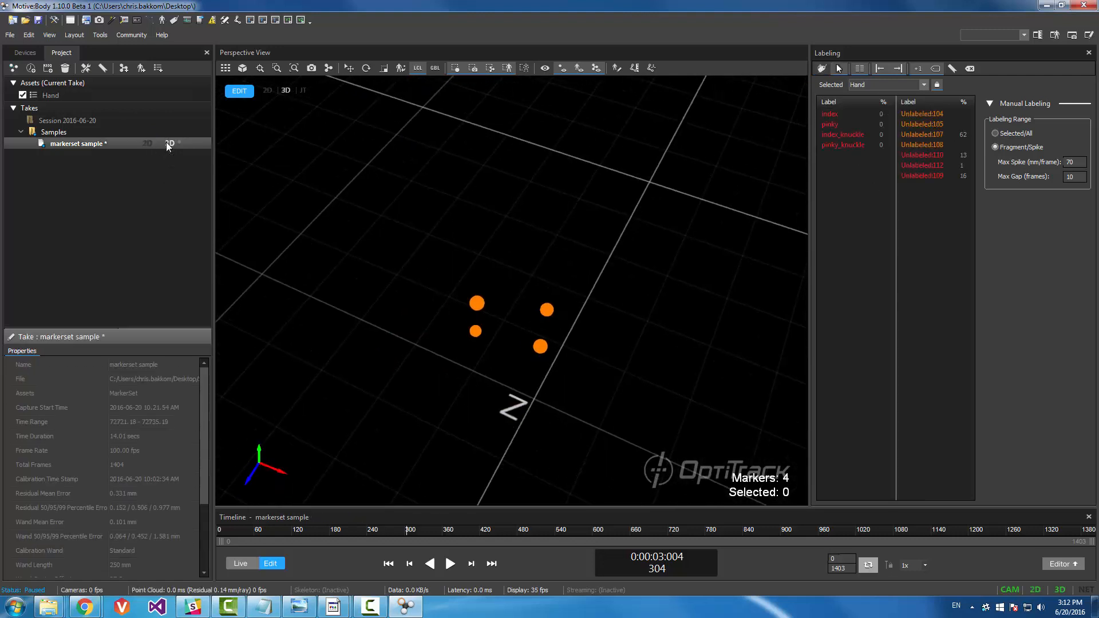
Restart quick labeling with the index label and toggle between the quick labeling and select modes.
left_click(846, 113)
left_click(823, 69)
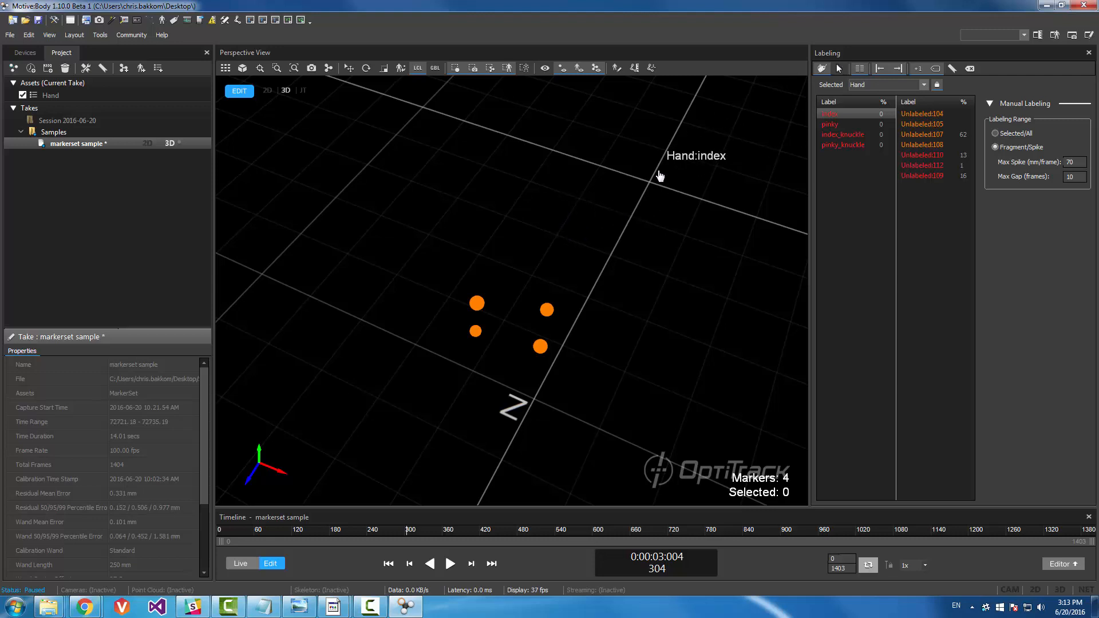
key("Escape")
key("d")
key("d")
key("d")
key("d")
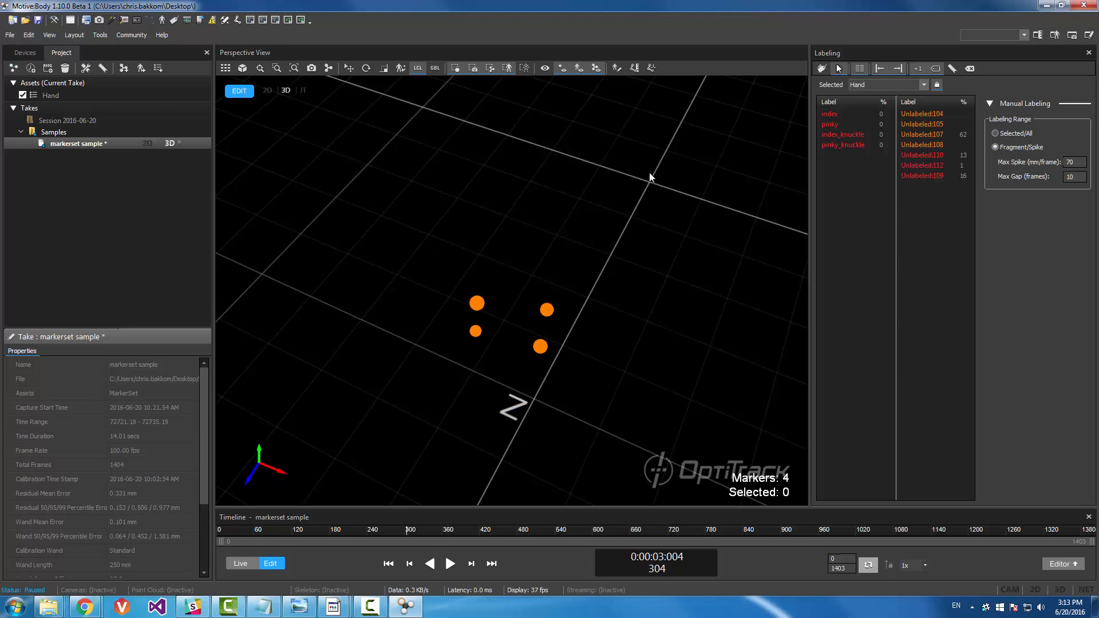
key("d")
Label the four hand markers at frame 306 in order as index, pinky, index_knuckle and pinky_knuckle.
right_click_drag(798, 248, 639, 241)
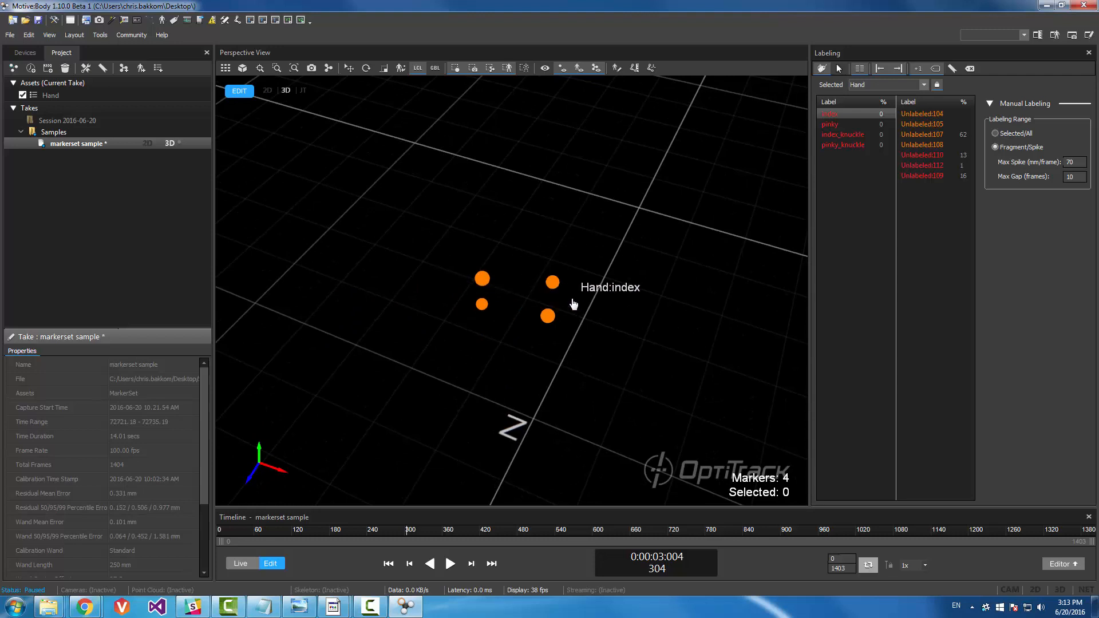
mouse_move(668, 273)
right_mouse_down()
mouse_move(649, 278)
mouse_move(675, 265)
right_mouse_up()
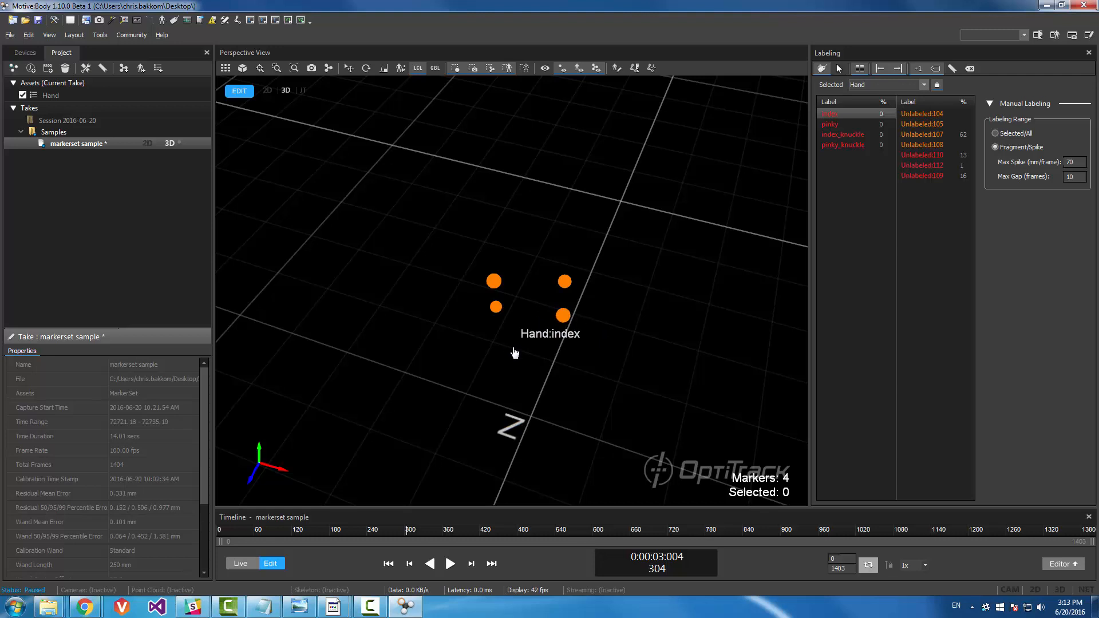
left_click_drag(513, 349, 556, 359)
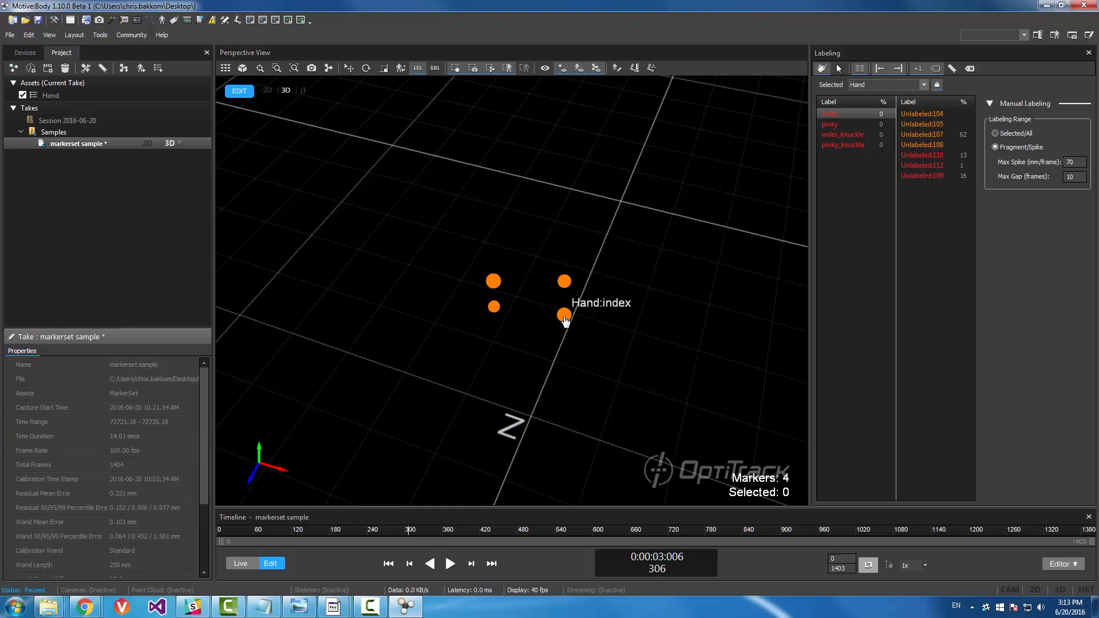
left_click(569, 320)
left_click(493, 309)
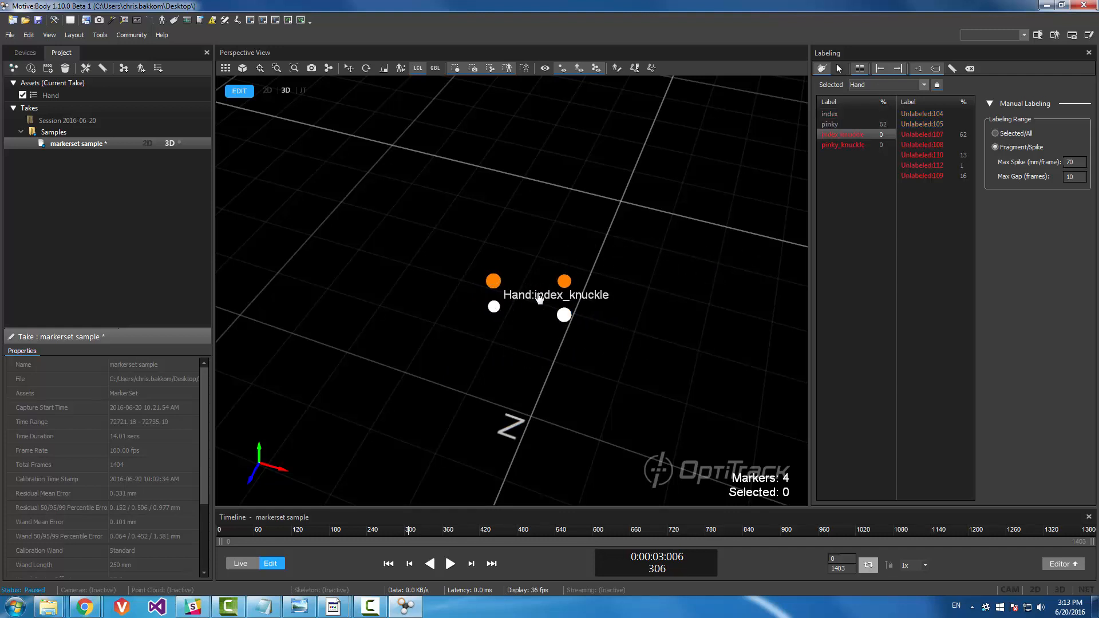
left_click(567, 286)
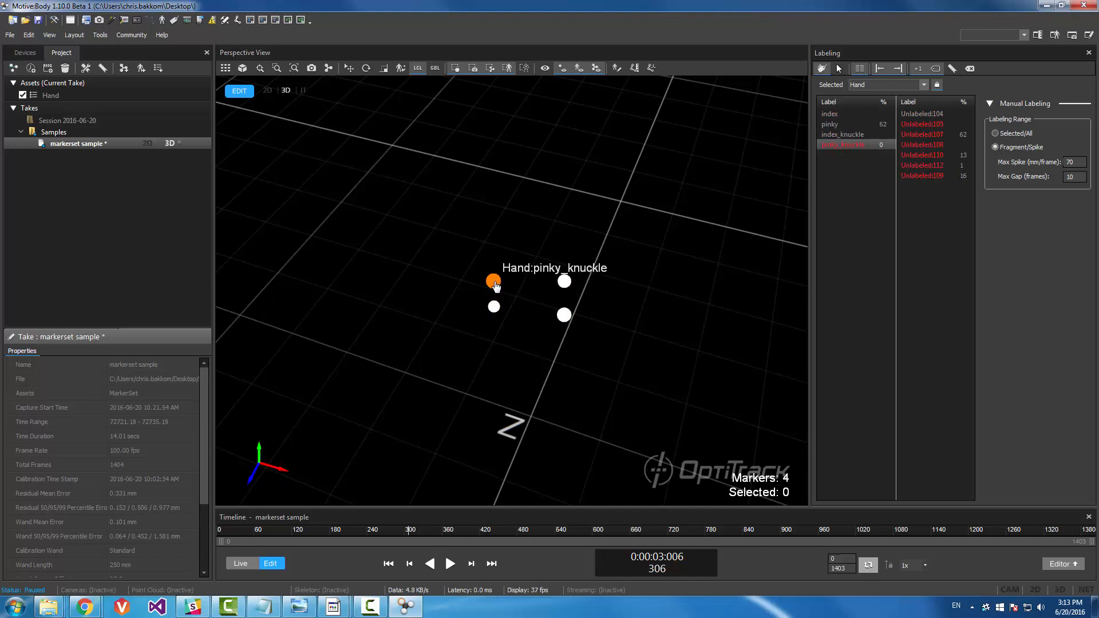
left_click(495, 284)
Return to select mode, select all four hand markers and display their labels in the perspective view.
right_click_drag(698, 293, 664, 284)
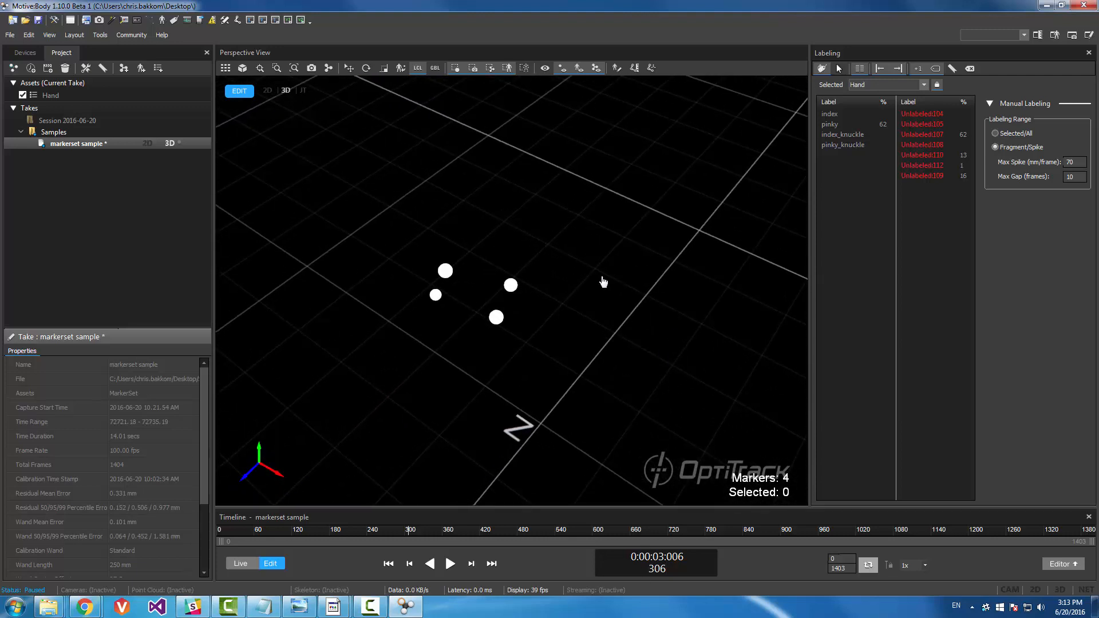
left_click(838, 68)
left_click_drag(583, 412, 583, 412)
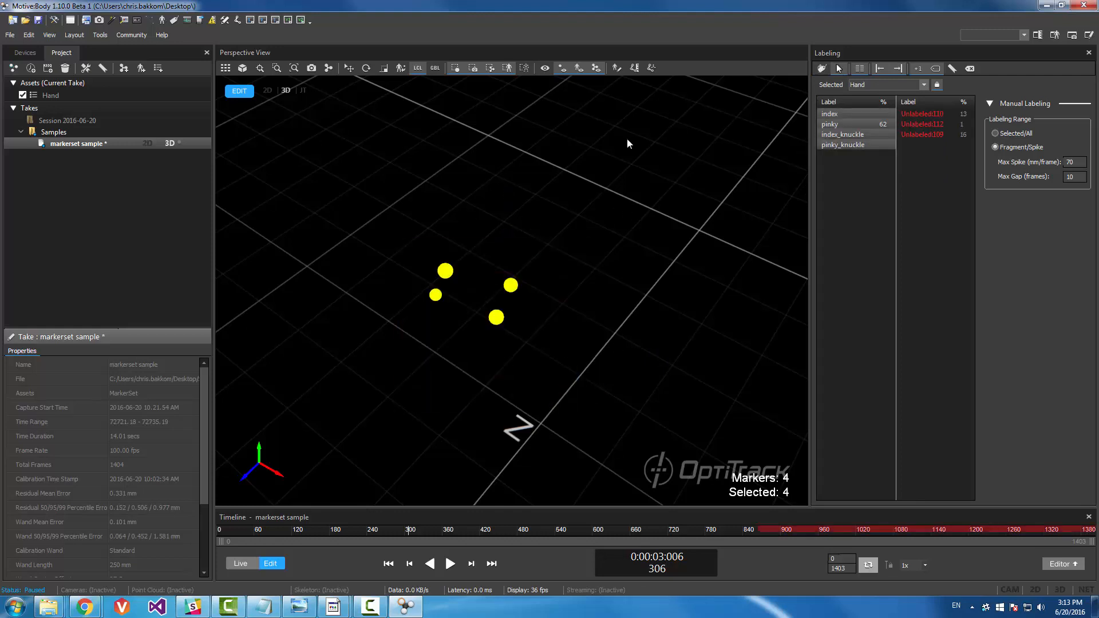
left_click(544, 67)
left_click(590, 95)
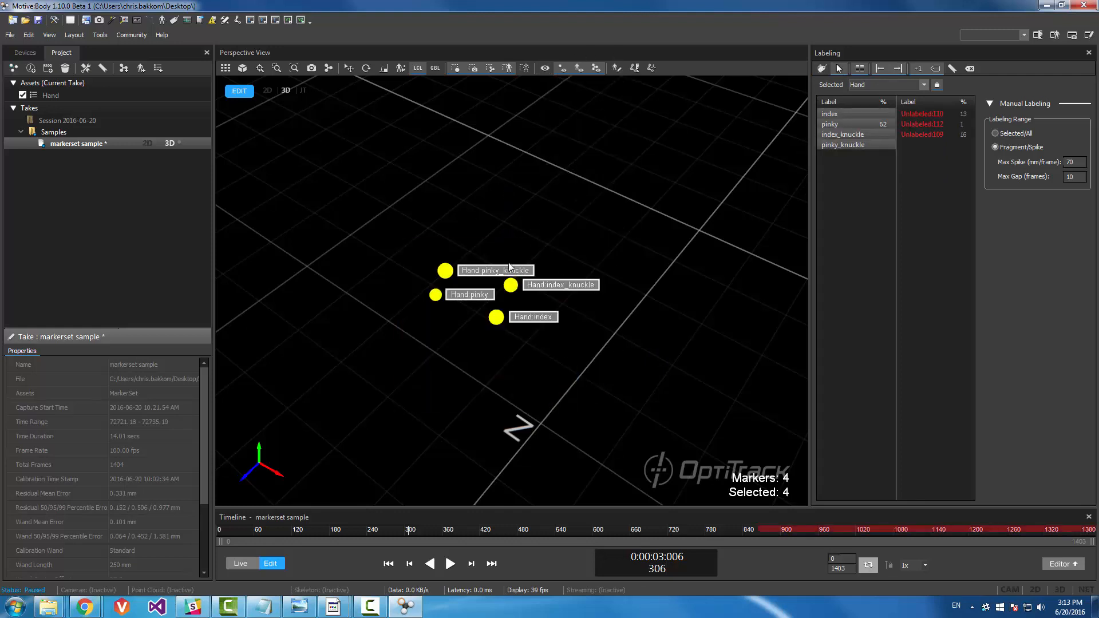
Scrub the take forward to frame 1007 and back to frame 761 to check the marker labels over time.
left_click_drag(406, 530, 685, 532)
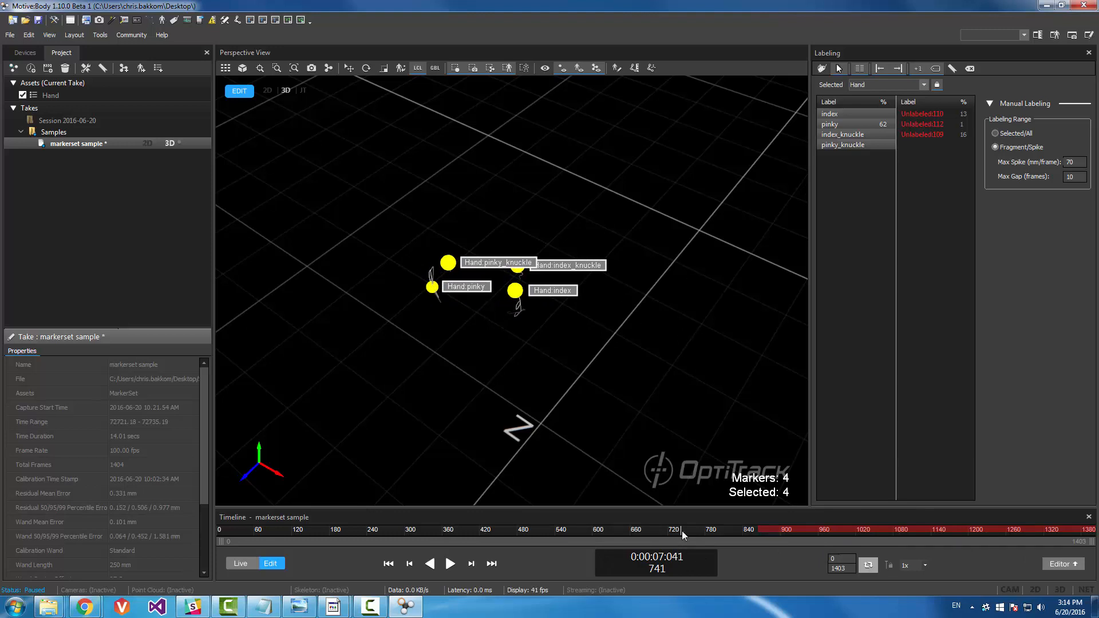
mouse_move(681, 530)
left_mouse_down()
mouse_move(833, 535)
mouse_move(733, 535)
left_mouse_up()
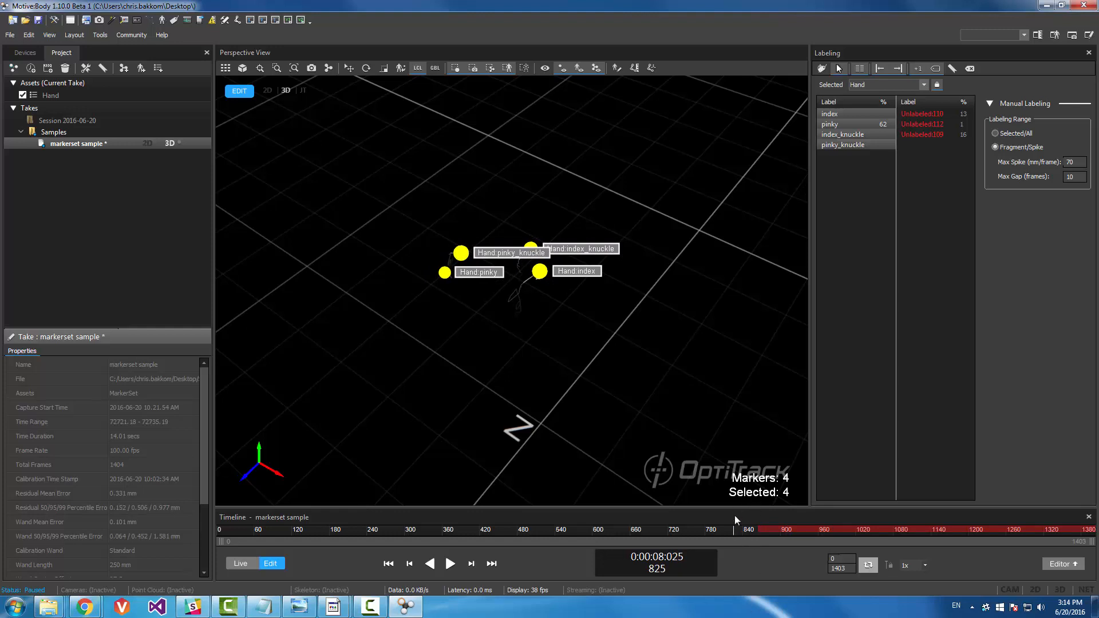
mouse_move(738, 529)
left_mouse_down()
mouse_move(870, 534)
mouse_move(847, 532)
left_mouse_up()
right_click_drag(487, 245, 464, 279)
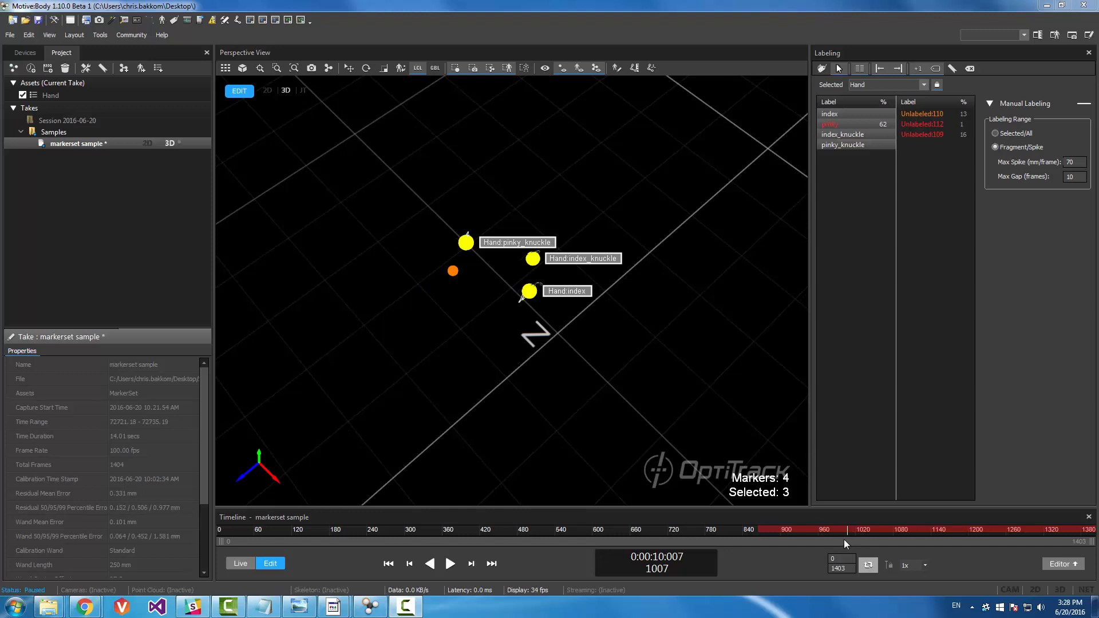
left_click_drag(843, 540, 693, 517)
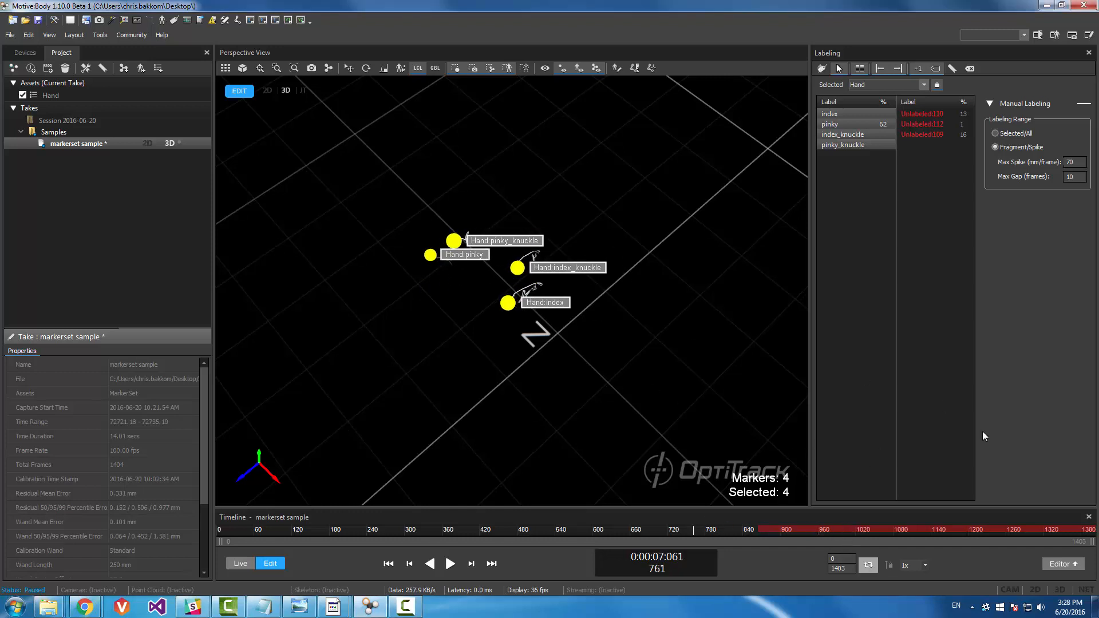
Select only the pinky marker, open the timeline's graph editor and examine its trajectory up to frame 1050.
left_click(408, 250)
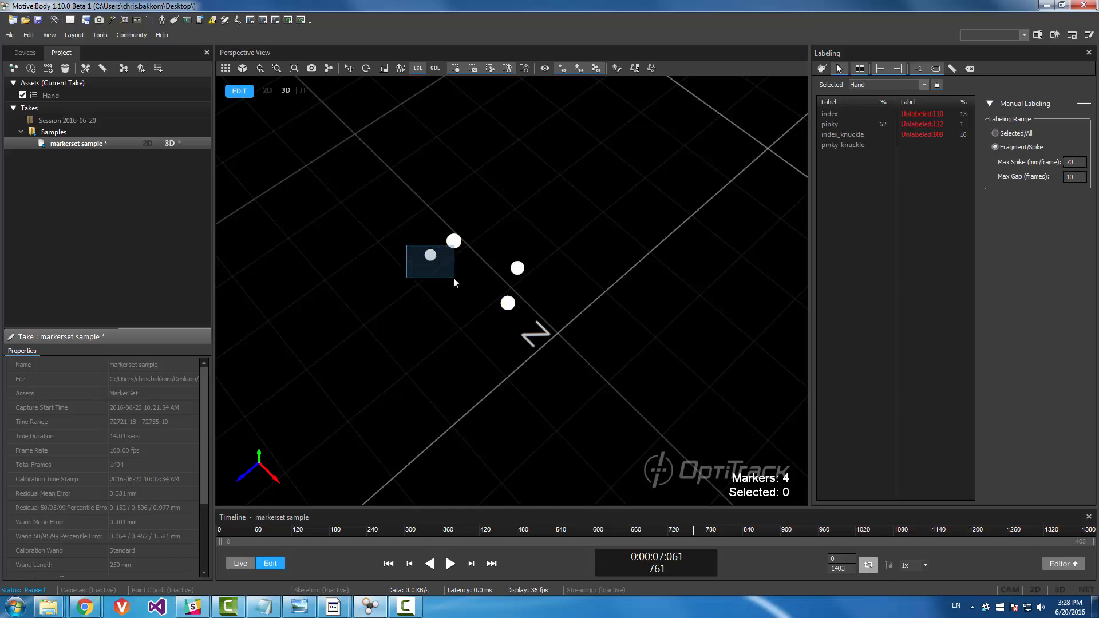
left_click_drag(454, 277, 455, 278)
left_click(1060, 564)
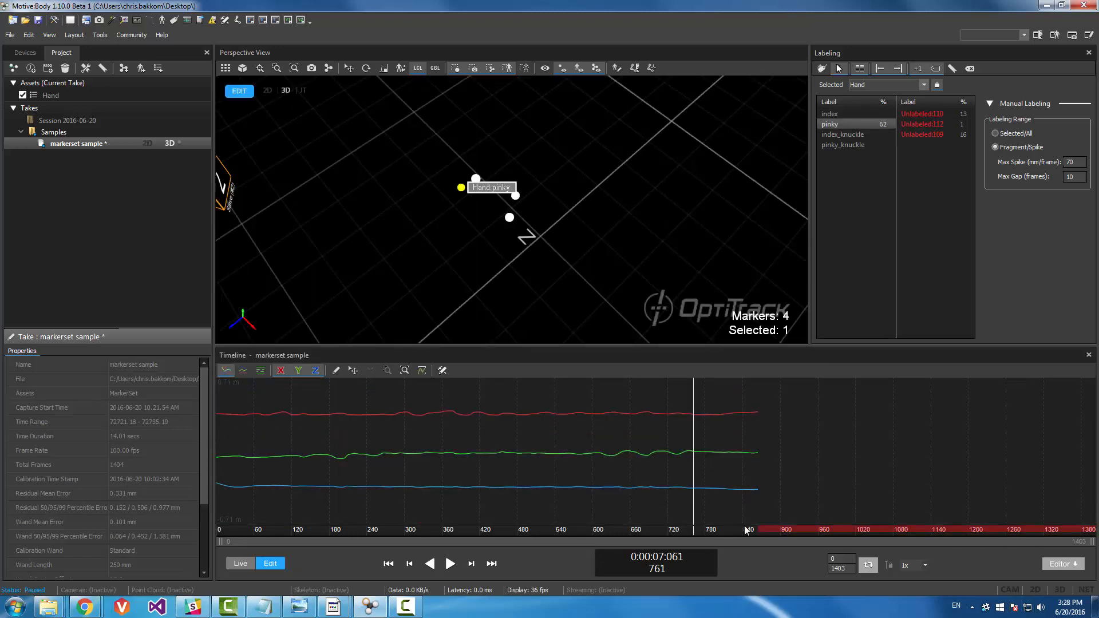
left_click_drag(692, 528, 874, 535)
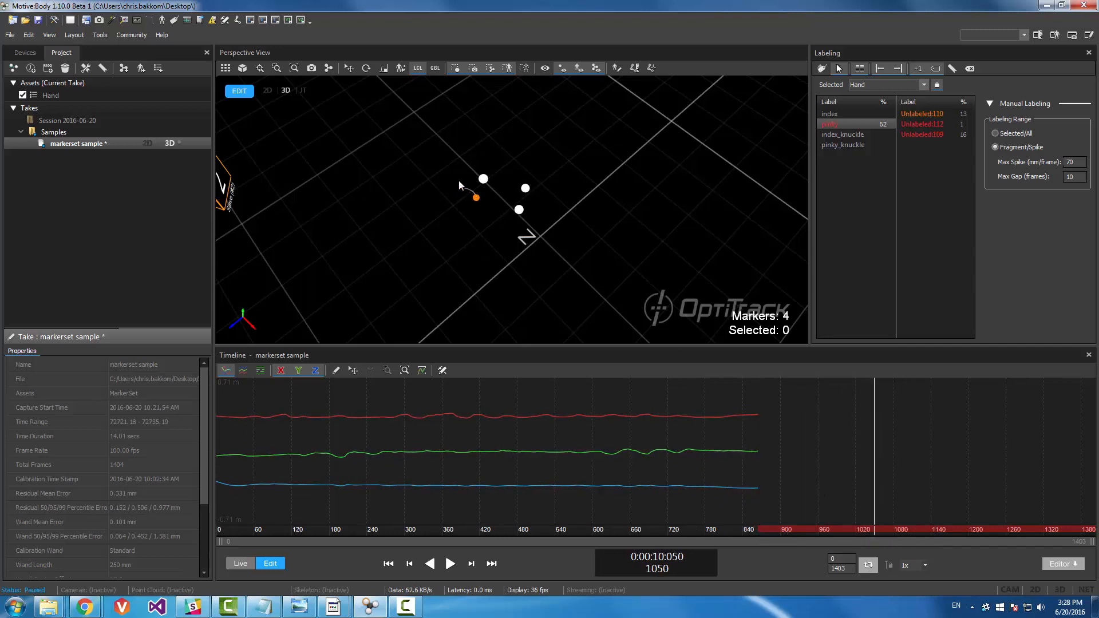
Select the unlabeled marker, examine its trajectory back to frame 860, and close the graph editor.
left_click_drag(499, 218, 500, 218)
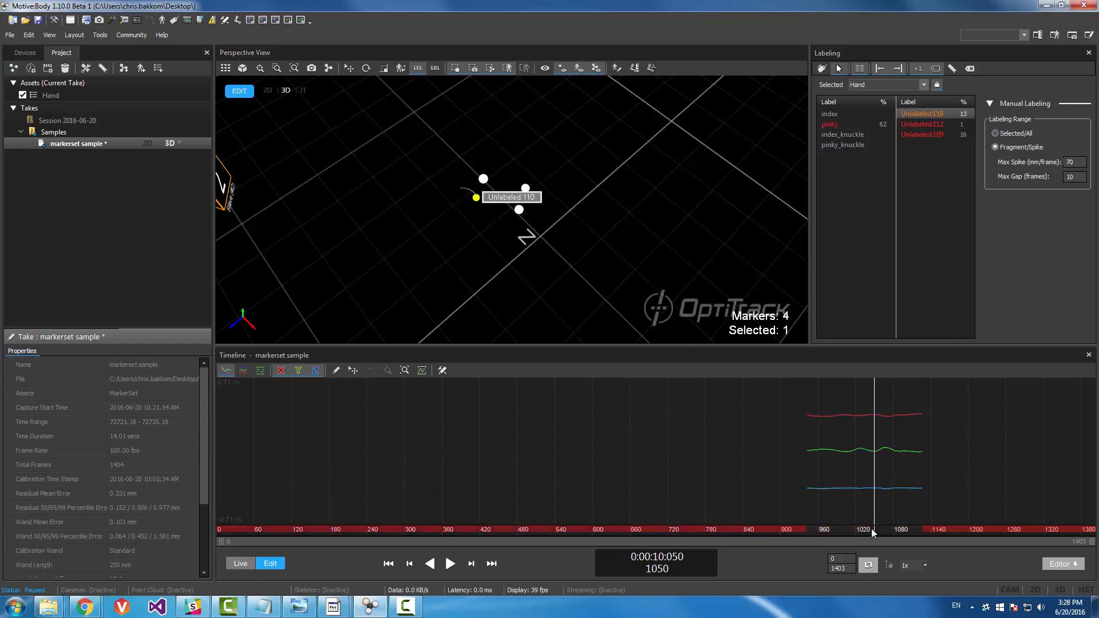
left_click_drag(871, 527, 818, 529)
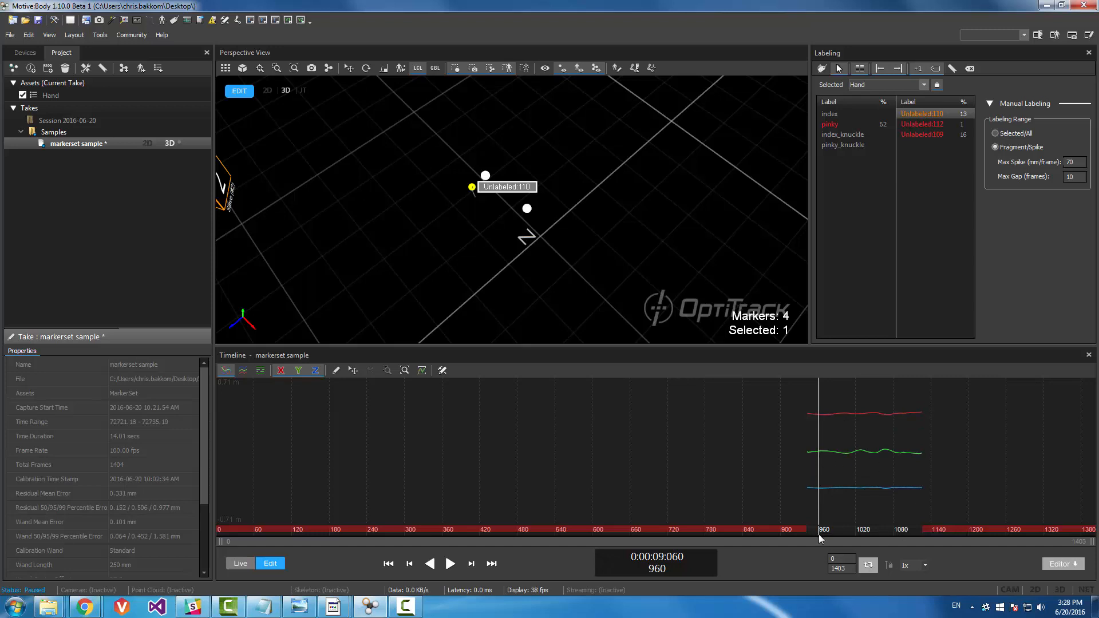
mouse_move(810, 533)
left_mouse_down()
mouse_move(704, 524)
mouse_move(901, 540)
mouse_move(755, 545)
left_mouse_up()
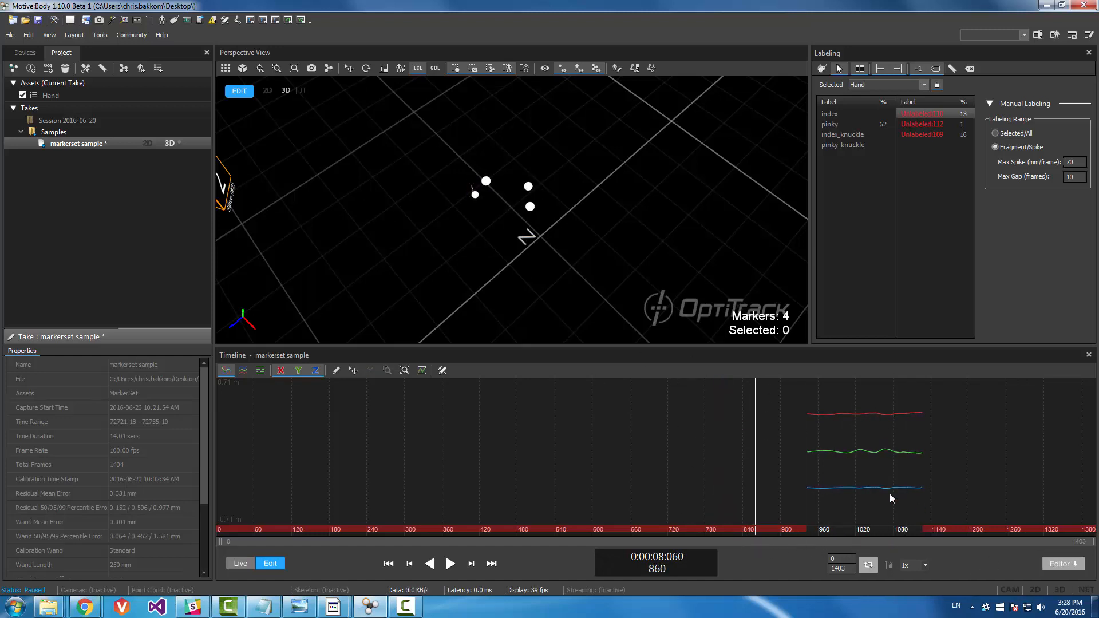
left_click(1068, 566)
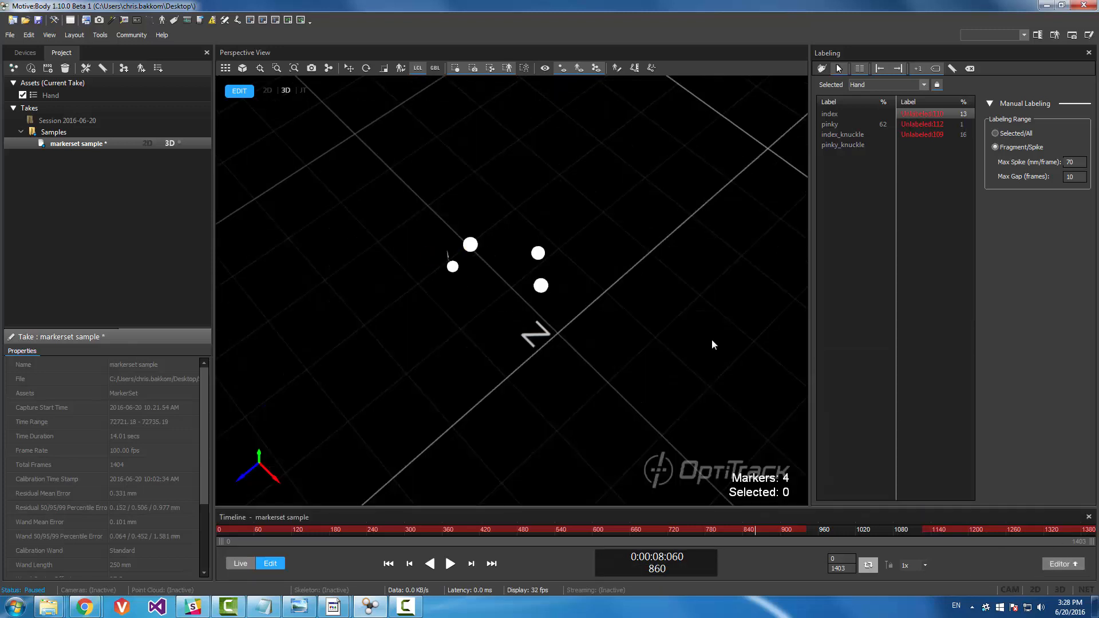
Go to frame 983 and quick-label the Unlabeled:110 marker as pinky.
left_click_drag(756, 537, 833, 542)
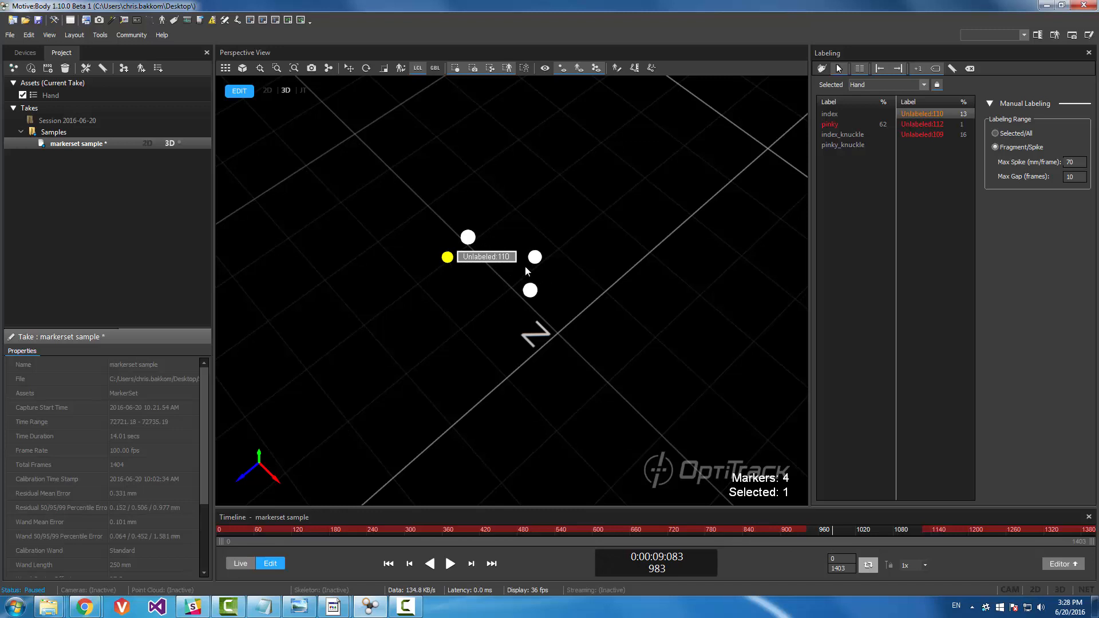
left_click(828, 124)
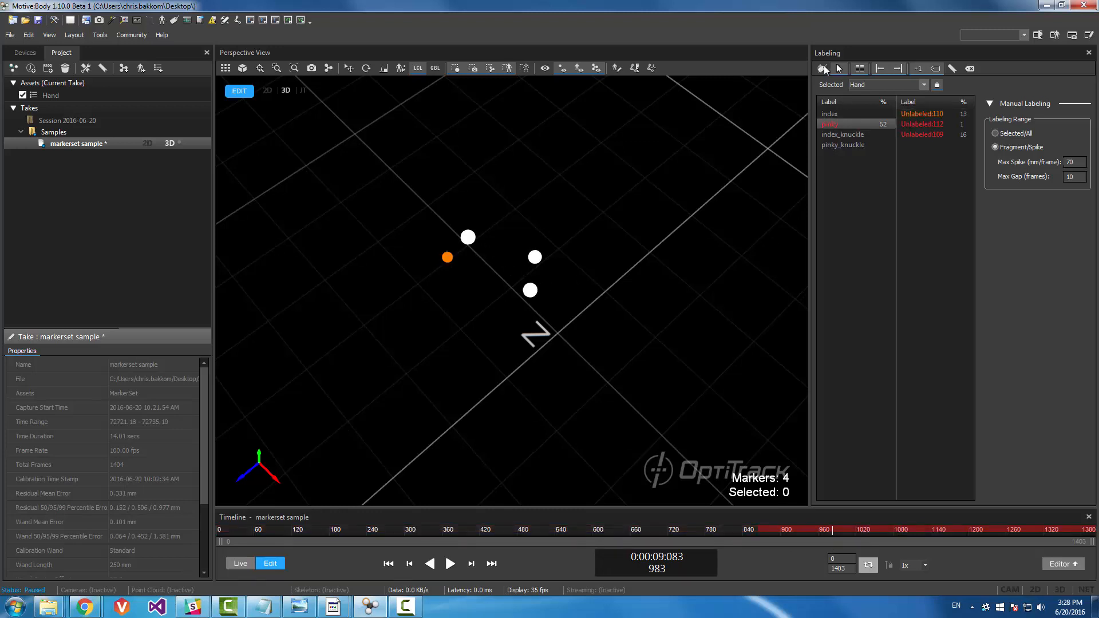
left_click(823, 68)
left_click(447, 257)
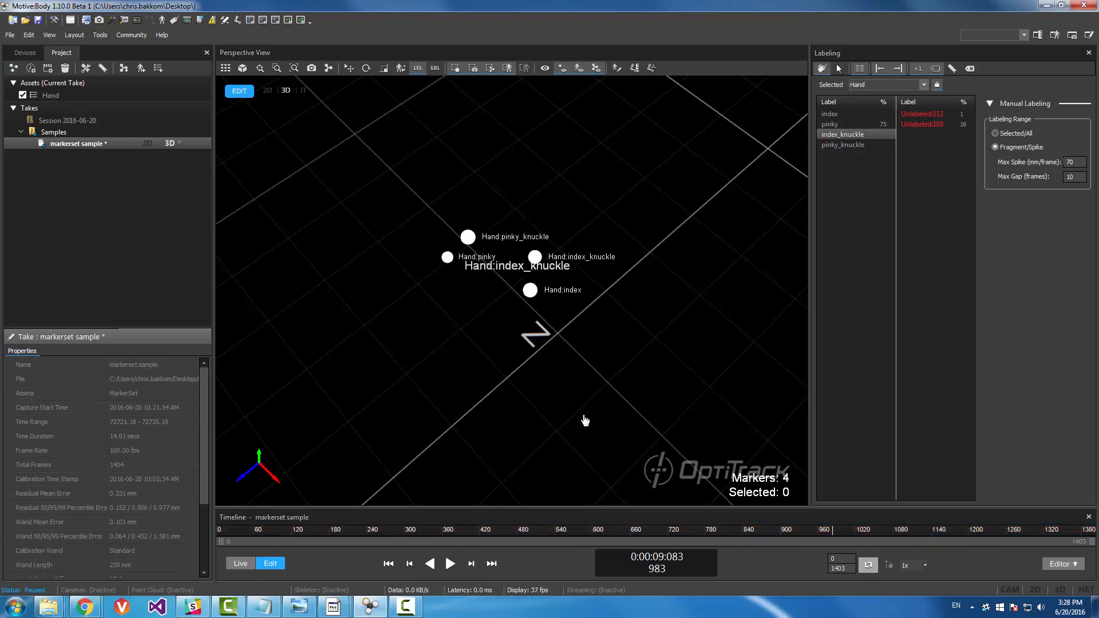
Go to frame 1227 and label the Unlabeled:109 marker as pinky.
left_click_drag(832, 531, 984, 540)
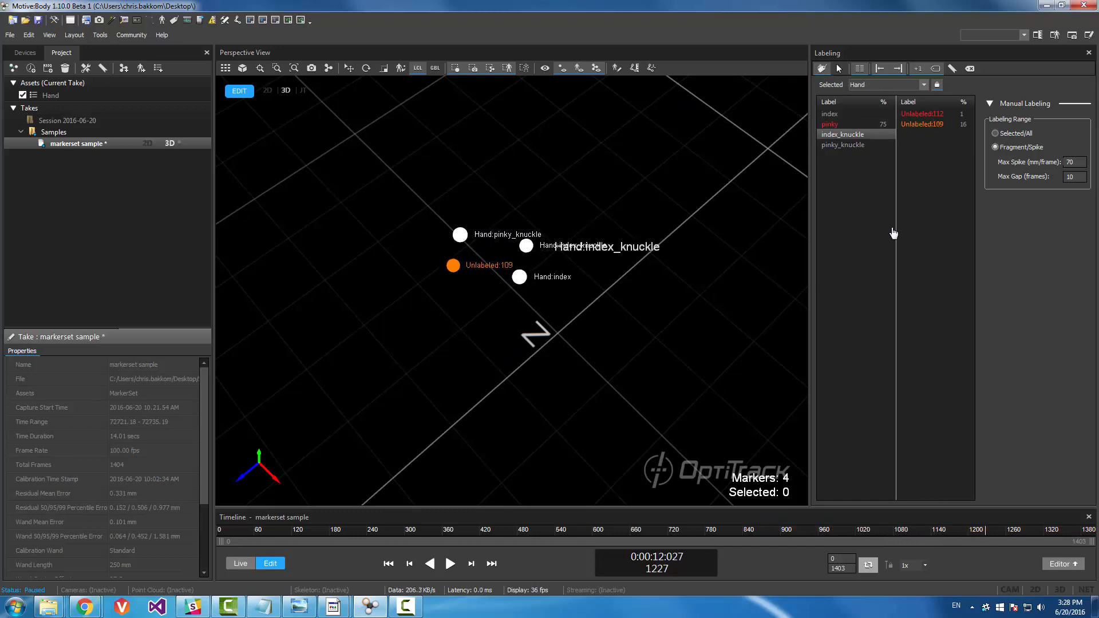
left_click(876, 124)
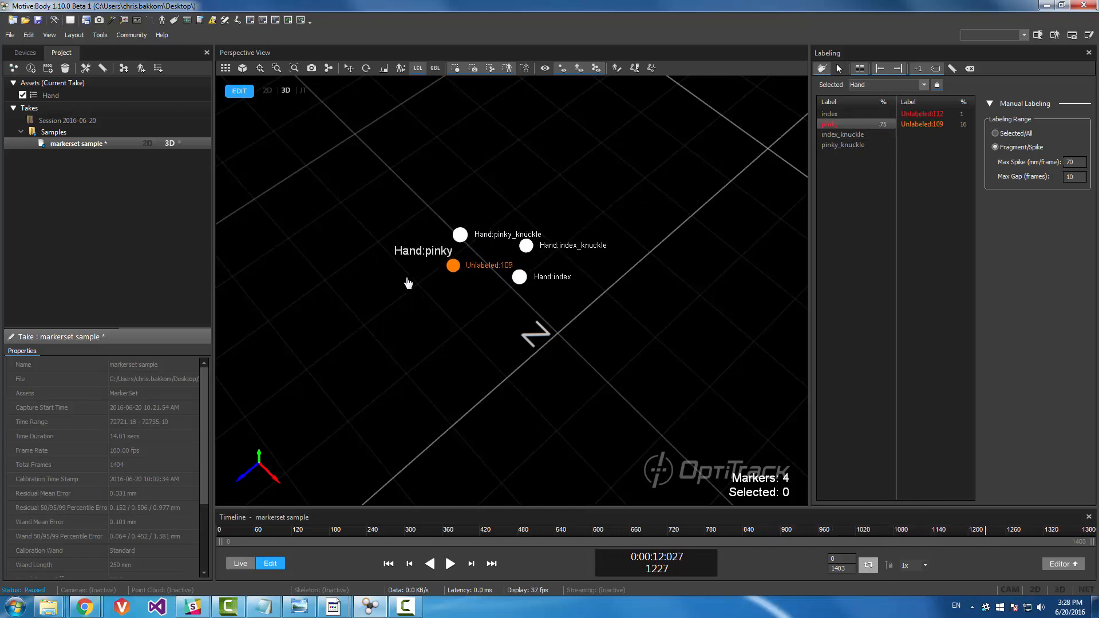
left_click(453, 270)
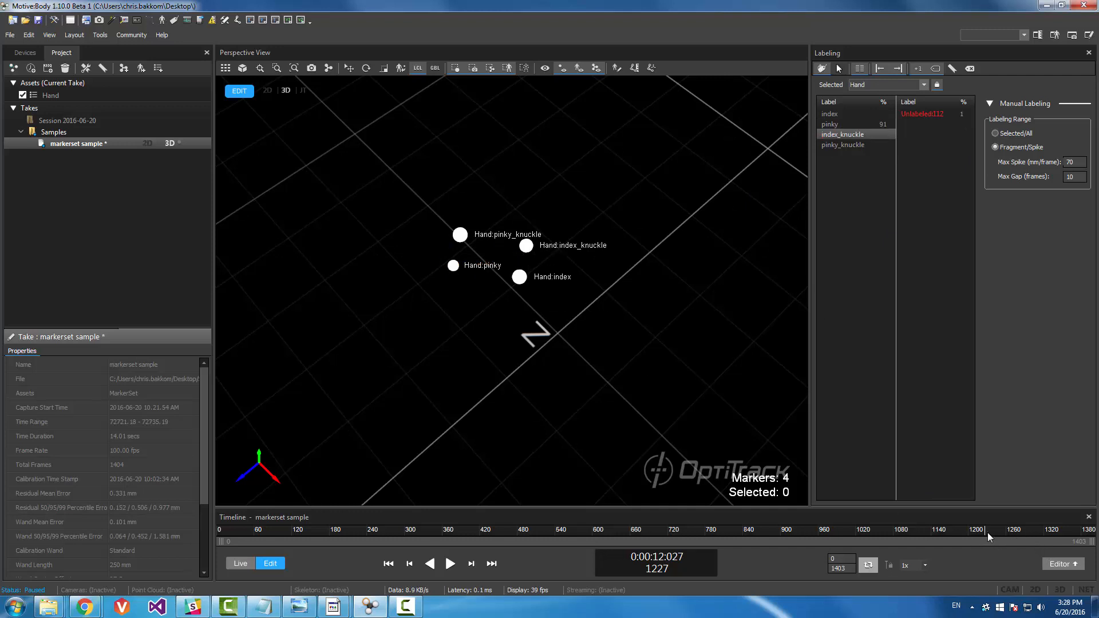
Go to frame 1174 and label the Unlabeled:112 marker as pinky.
mouse_move(988, 535)
left_mouse_down()
mouse_move(936, 528)
mouse_move(952, 529)
left_mouse_up()
left_click(831, 124)
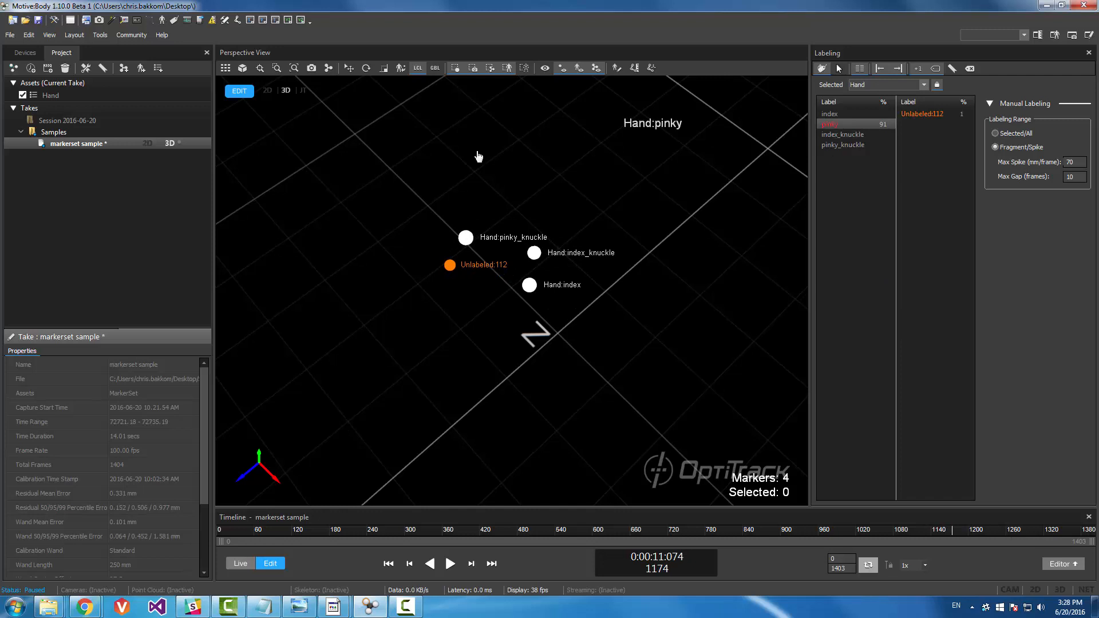
left_click(450, 266)
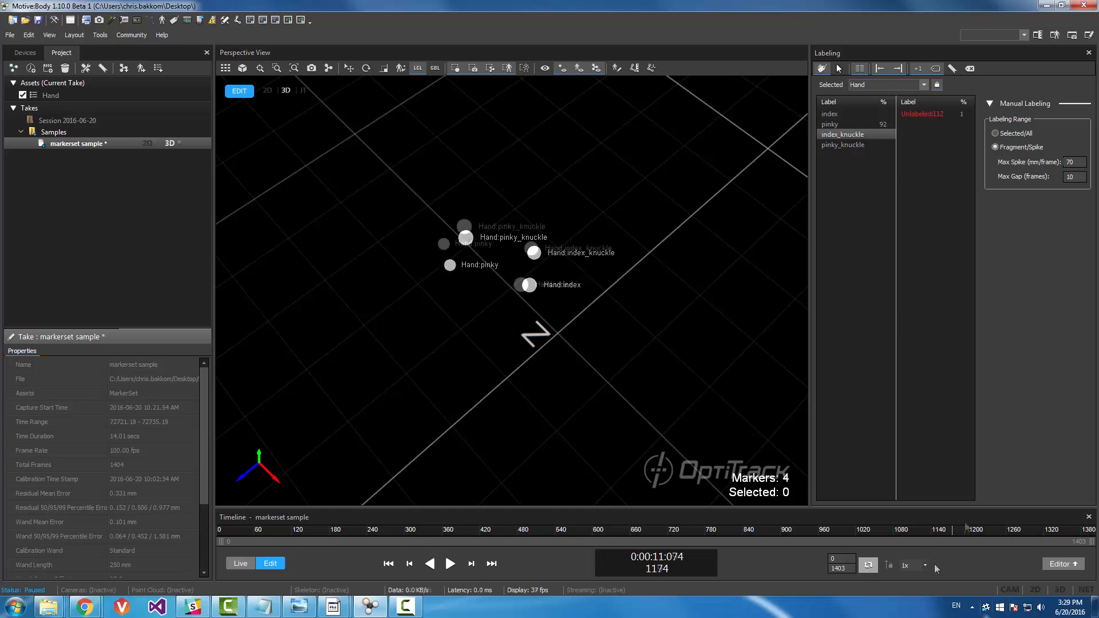
Play and scrub through the take, going back to frame 612, to check the labels on the Hand markers.
left_click_drag(959, 530, 786, 514)
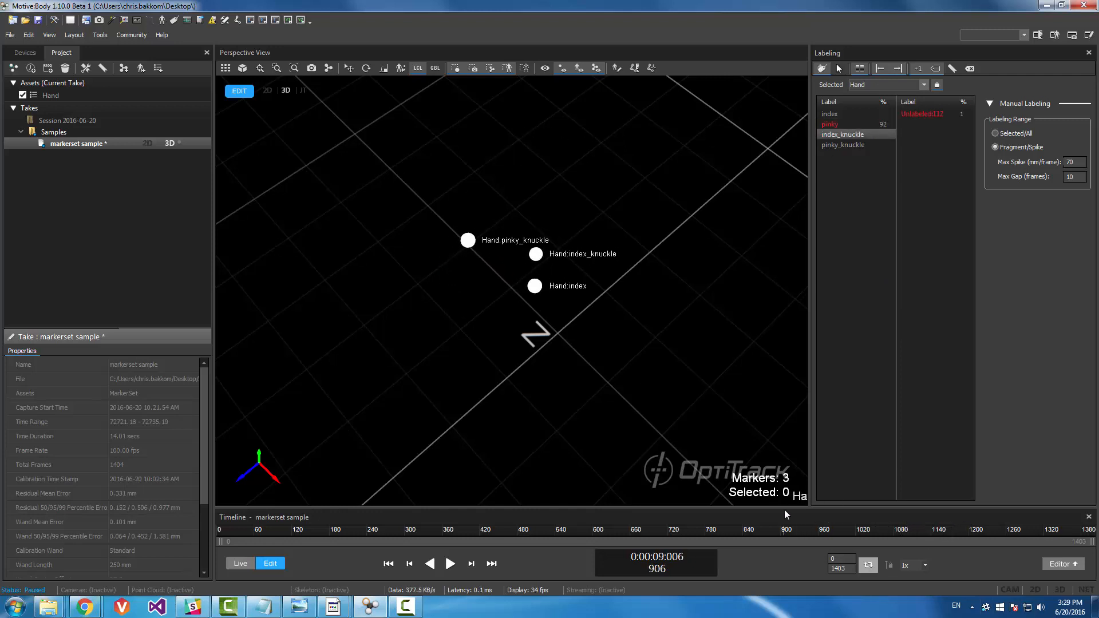
left_click(449, 563)
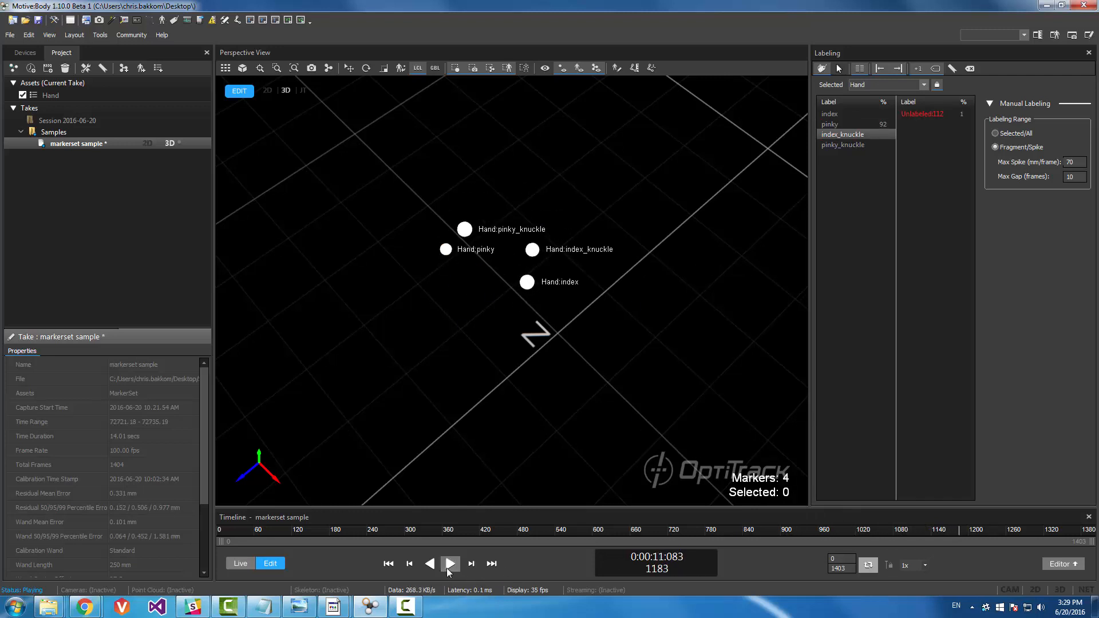
left_click(737, 540)
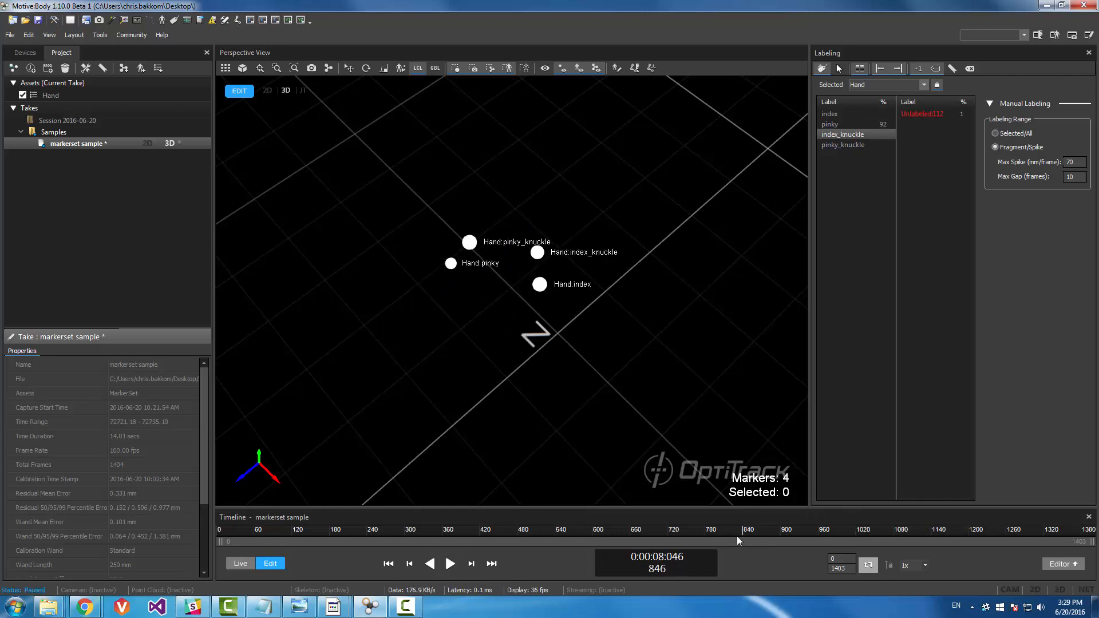
left_click_drag(738, 539, 595, 538)
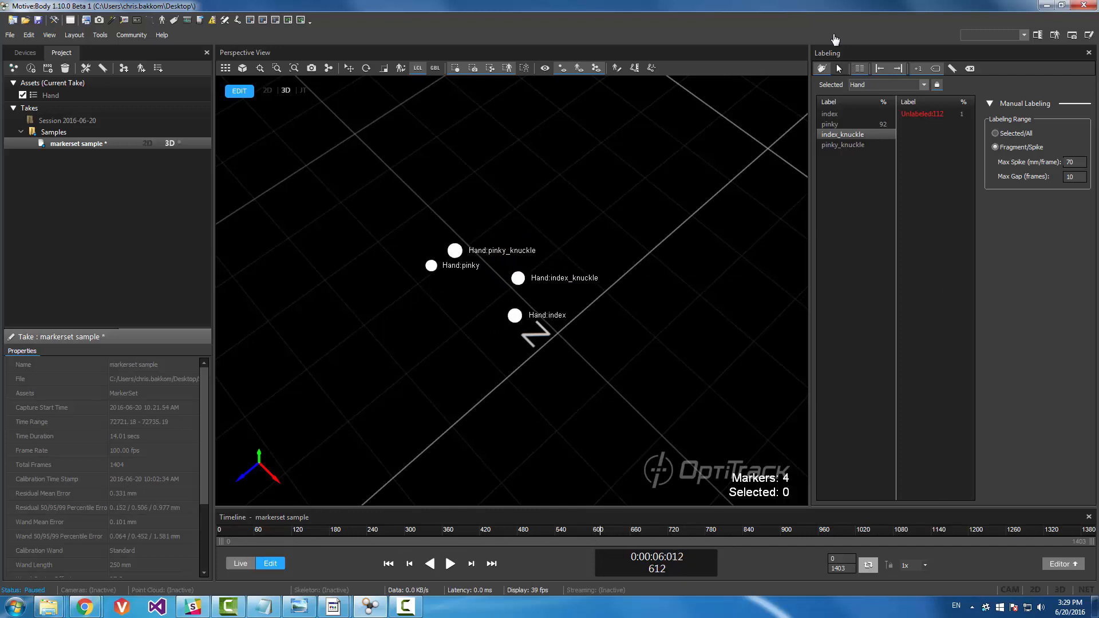
Switch from quick labeling to select mode, select all four Hand markers, and scrub the take to frame 774 to review label gaps.
left_click(840, 68)
right_click_drag(534, 261, 402, 184)
left_click_drag(402, 185, 582, 359)
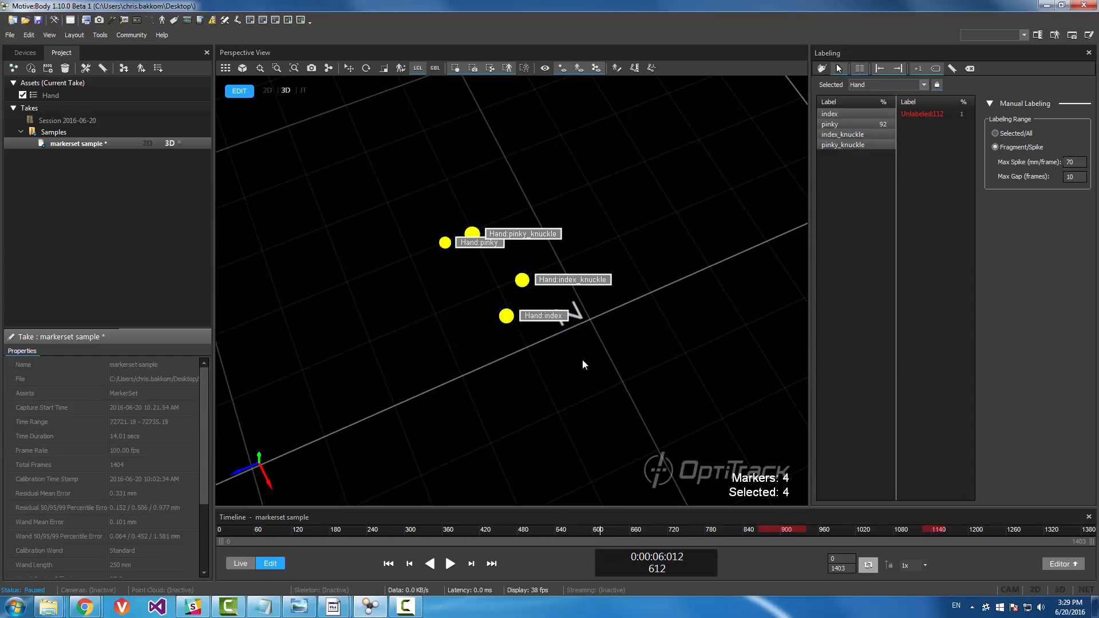
mouse_move(417, 535)
left_mouse_down()
mouse_move(676, 556)
mouse_move(788, 534)
mouse_move(736, 529)
mouse_move(950, 532)
mouse_move(891, 532)
left_mouse_up()
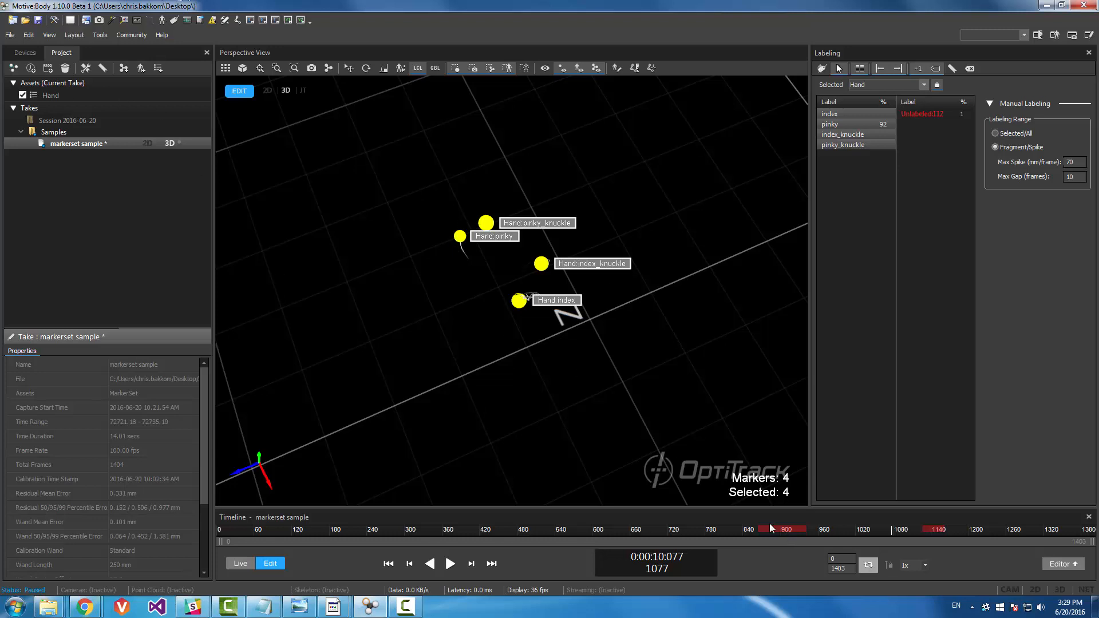
left_click_drag(891, 534, 702, 527)
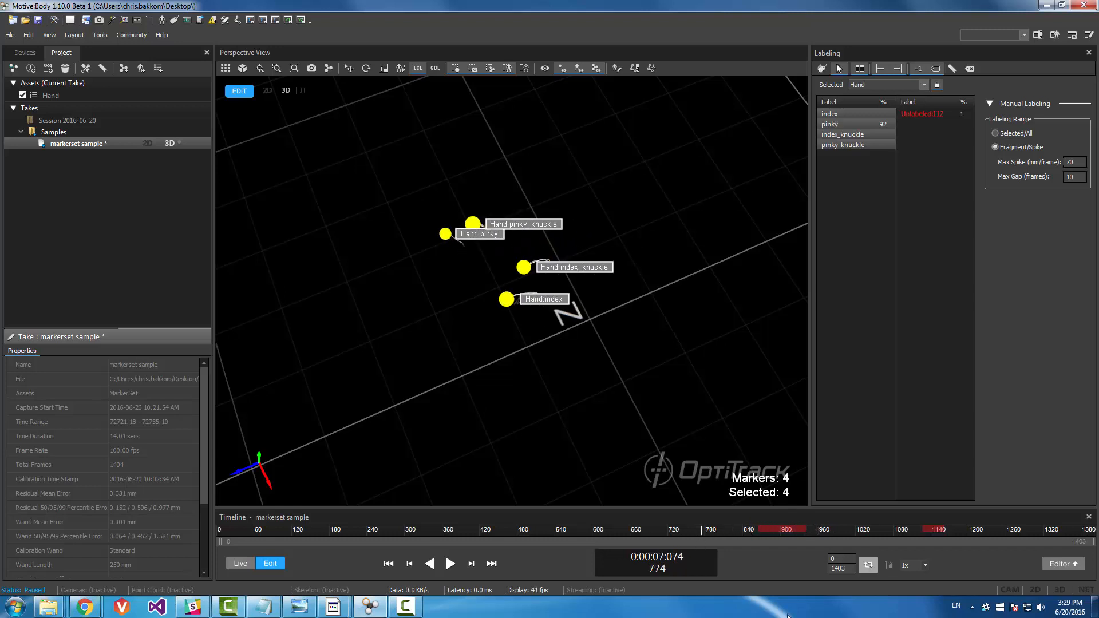